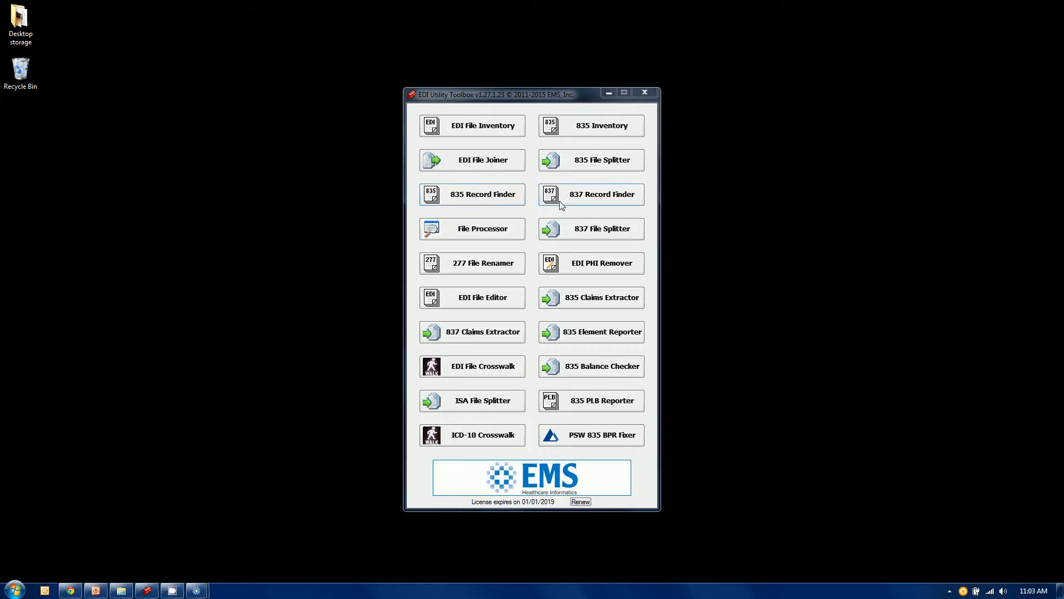
Open the EDI File Joiner tool and minimize the toolbox window behind it
{"action": "left_click", "coordinate": [484, 160]}
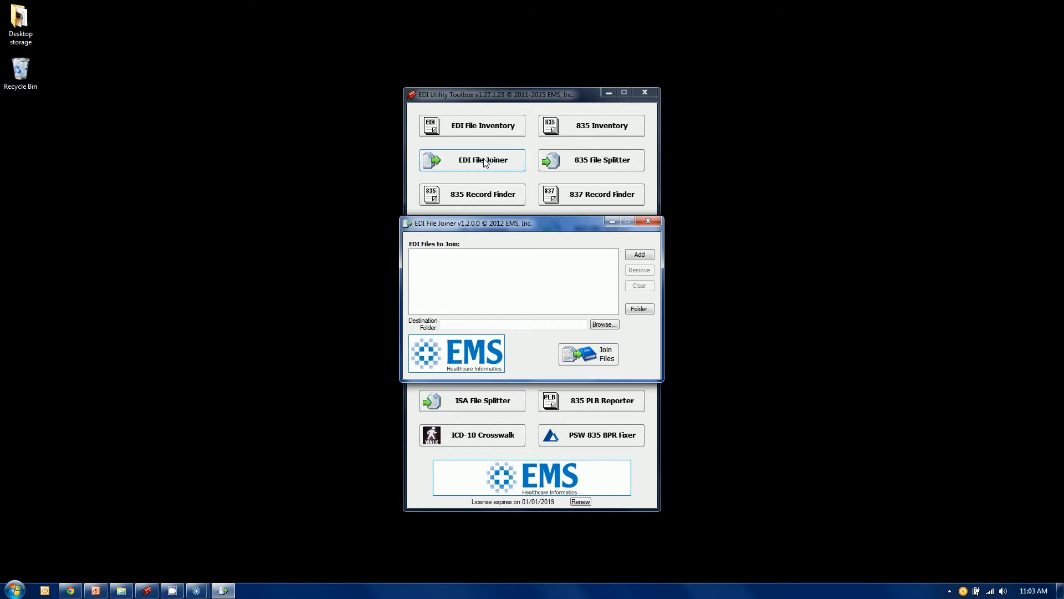
{"action": "left_click", "coordinate": [610, 93]}
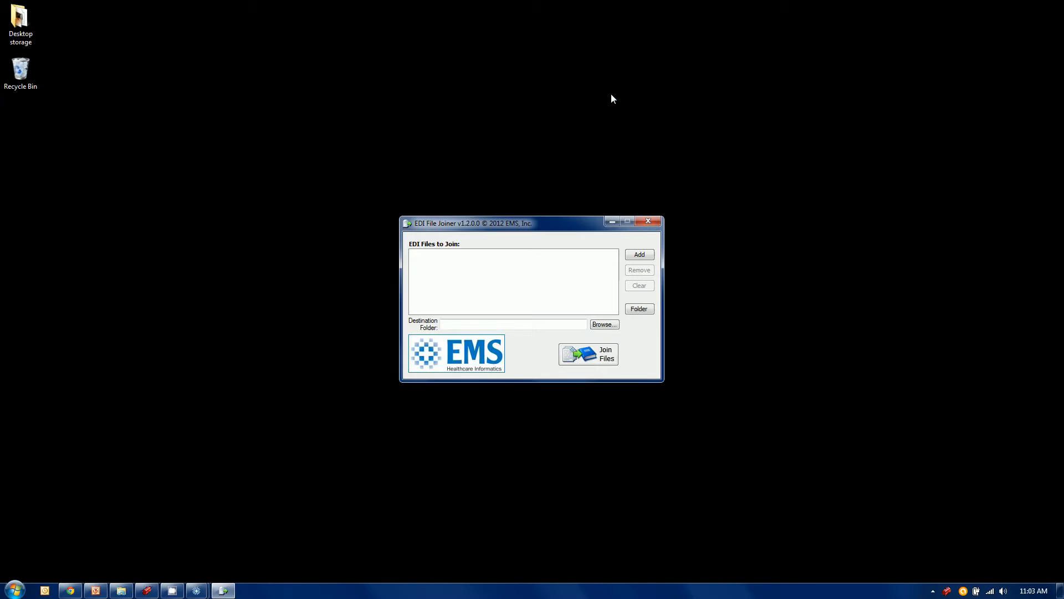
{"action": "left_click_drag", "start_coordinate": [569, 227], "coordinate": [565, 199]}
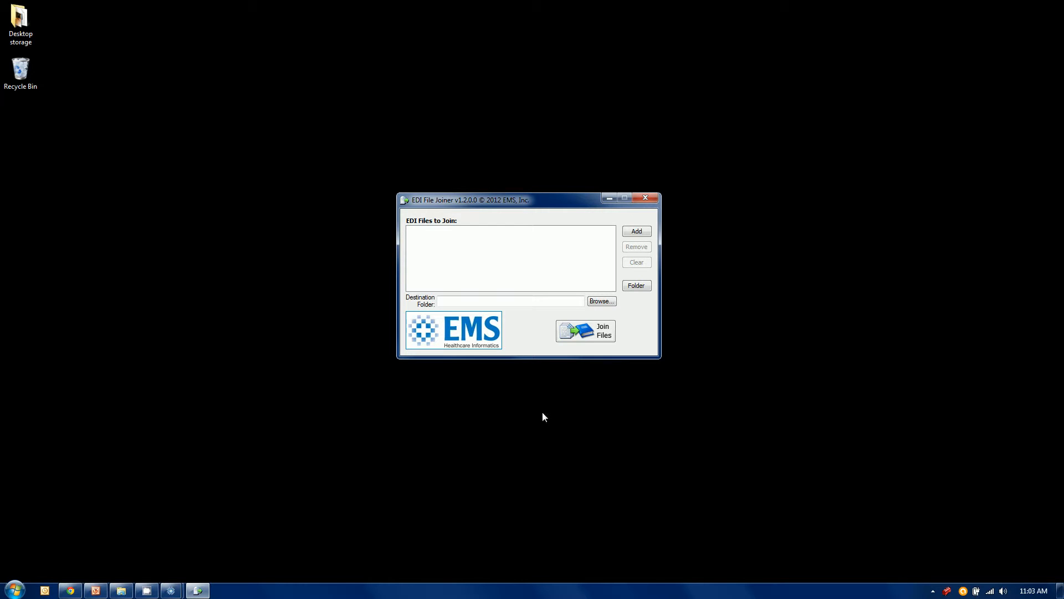
Switch to the C:\_Joiner folder in Windows Explorer and arrange it side by side with the EDI File Joiner window
{"action": "mouse_move", "coordinate": [122, 589]}
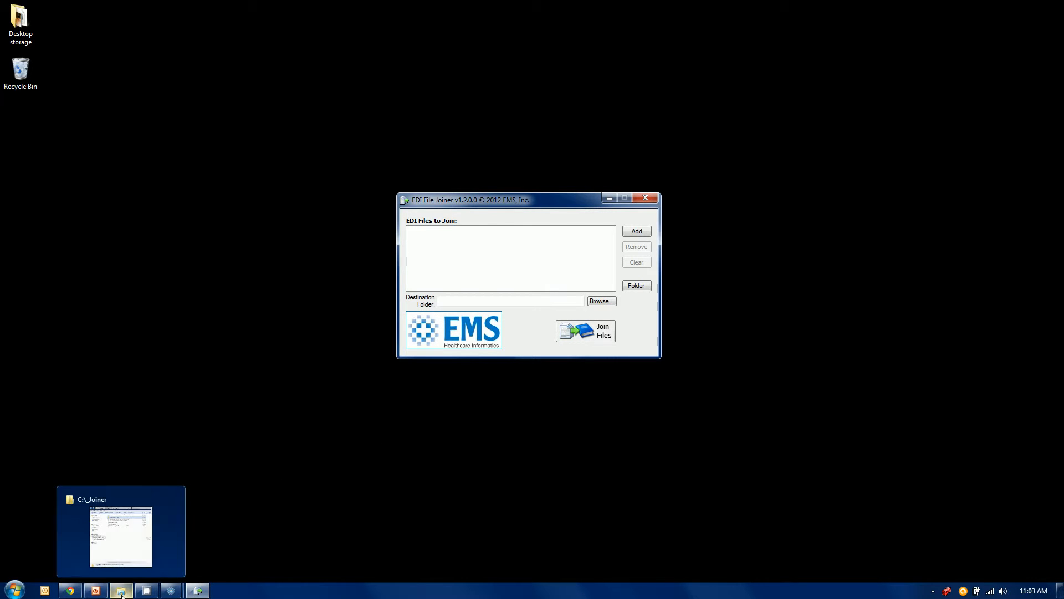
{"action": "left_click", "coordinate": [126, 566]}
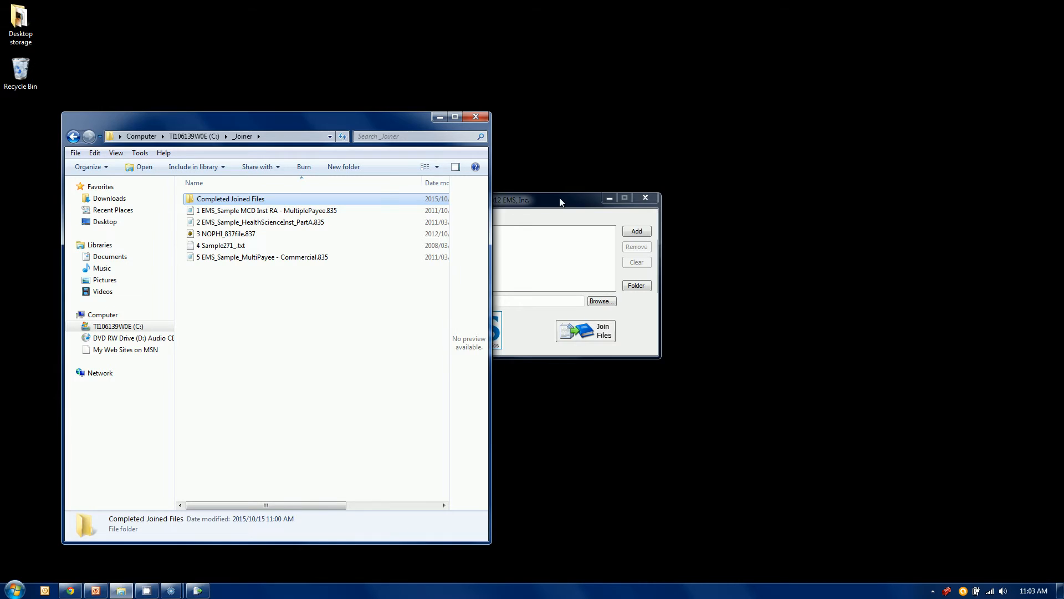
{"action": "left_click_drag", "start_coordinate": [560, 197], "coordinate": [693, 115]}
{"action": "left_click_drag", "start_coordinate": [370, 126], "coordinate": [357, 111]}
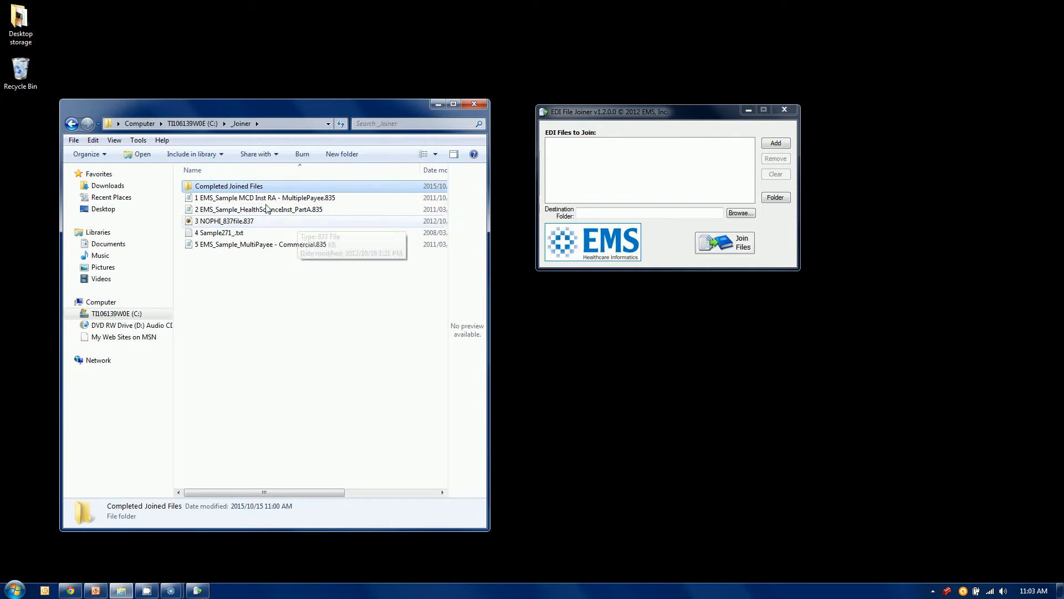
Check the contents of the Completed Joined Files folder, go back to _Joiner, and return to the EDI File Joiner
{"action": "double_click", "coordinate": [229, 191]}
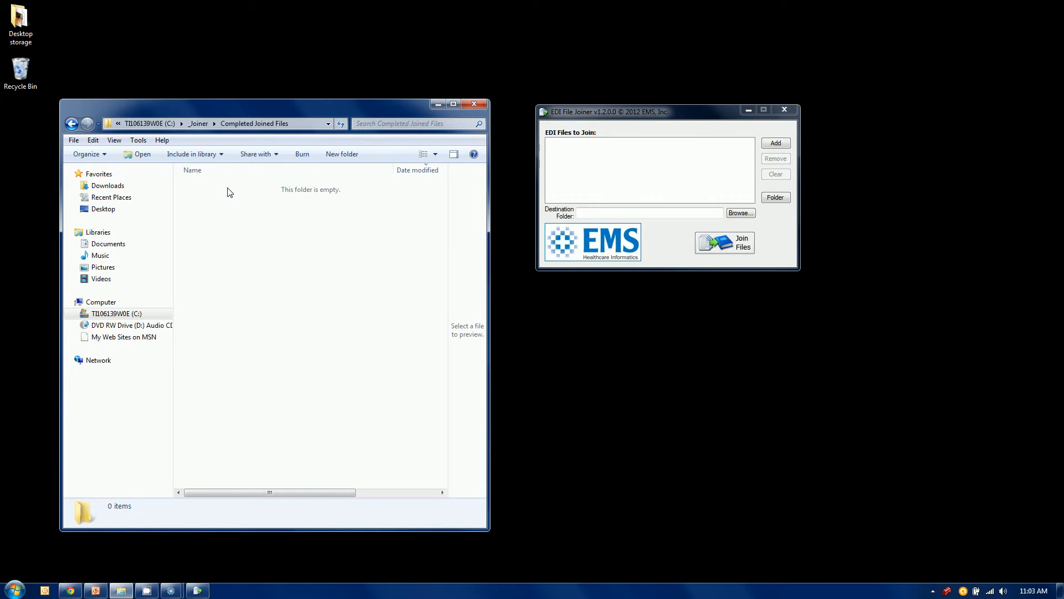
{"action": "key", "text": "BackSpace"}
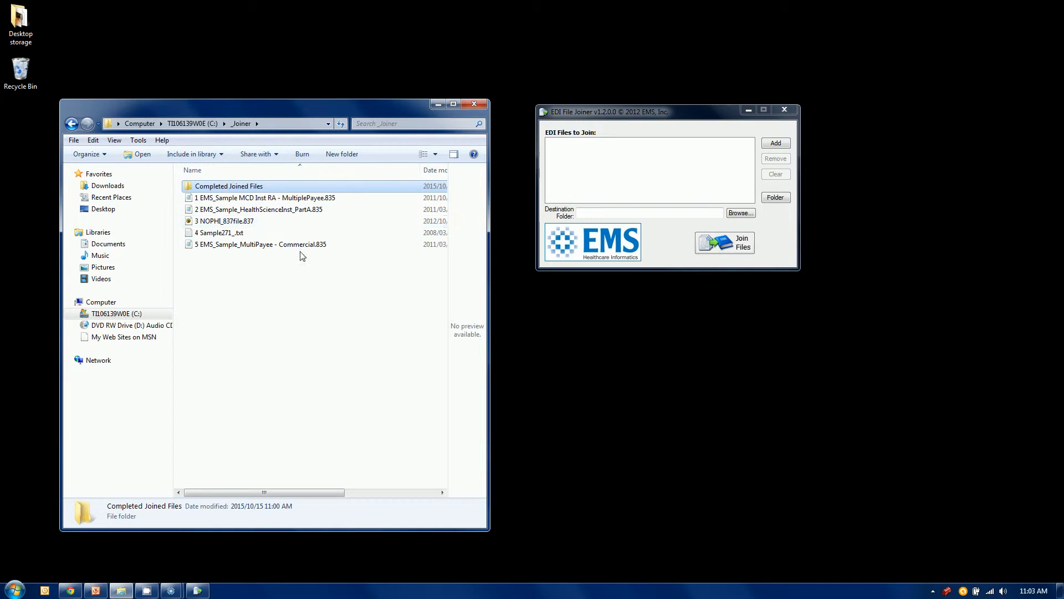
{"action": "left_click", "coordinate": [700, 109]}
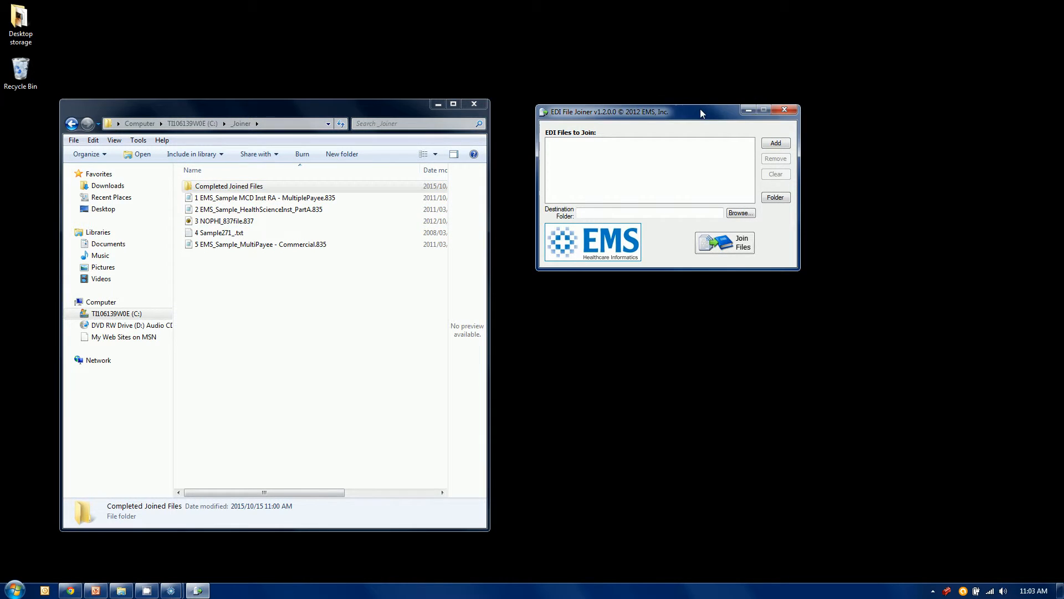
Add 1 EMS_Sample MCD Inst RA - MultiplePayee.835 and 2 EMS_Sample_HealthScienceInst_PartA.835 individually to the join list, and clear the list
{"action": "left_click", "coordinate": [776, 144]}
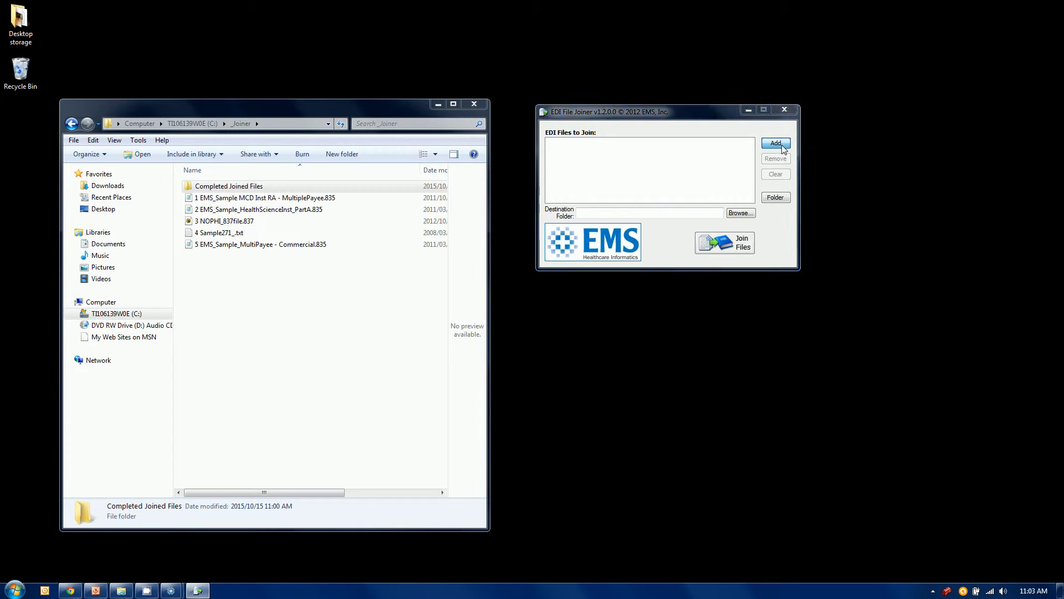
{"action": "left_click", "coordinate": [715, 209]}
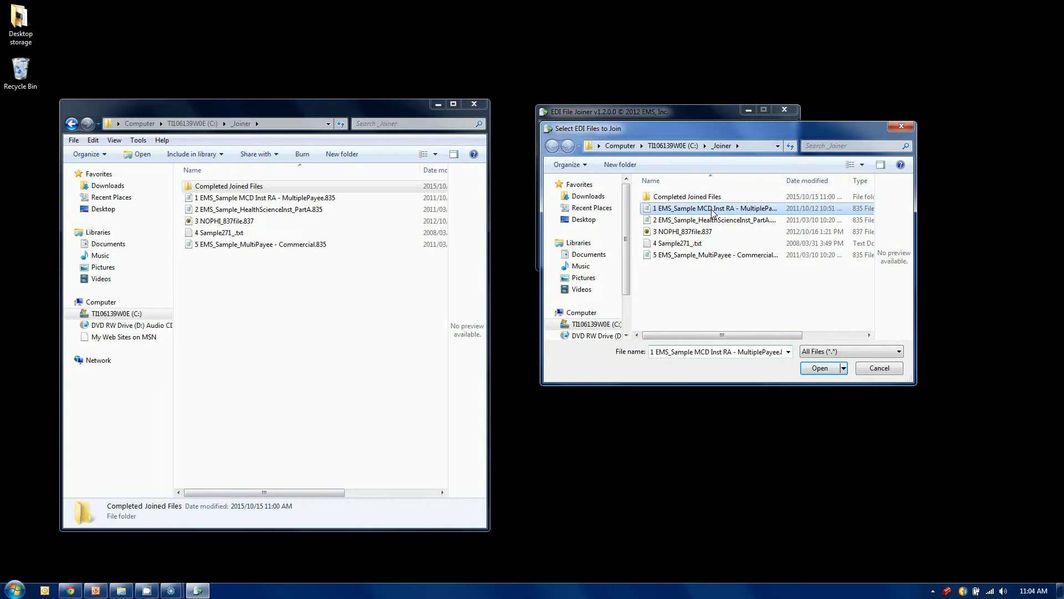
{"action": "left_click", "coordinate": [826, 372]}
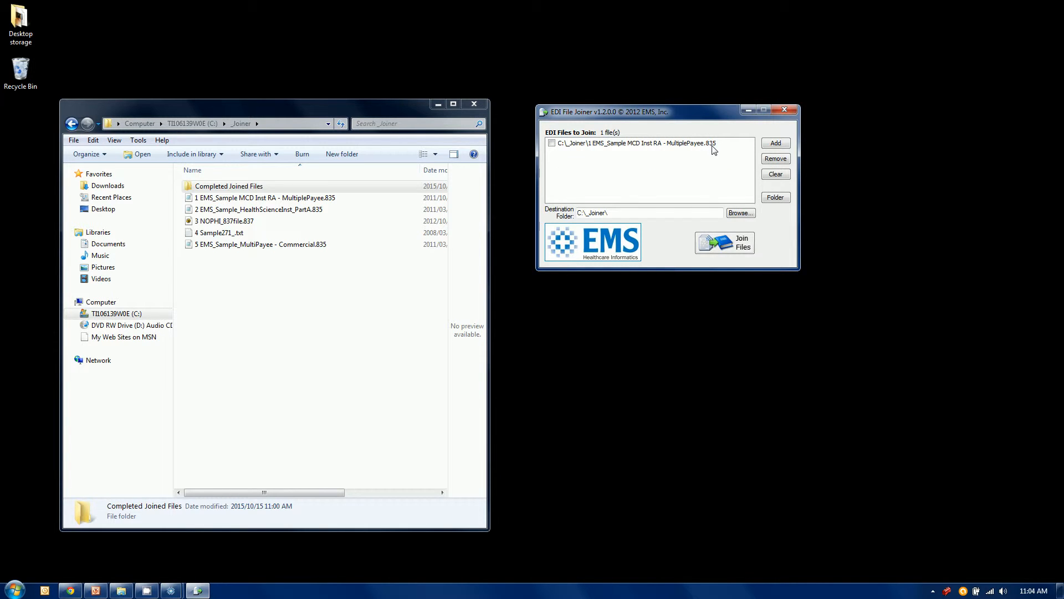
{"action": "left_click", "coordinate": [776, 144]}
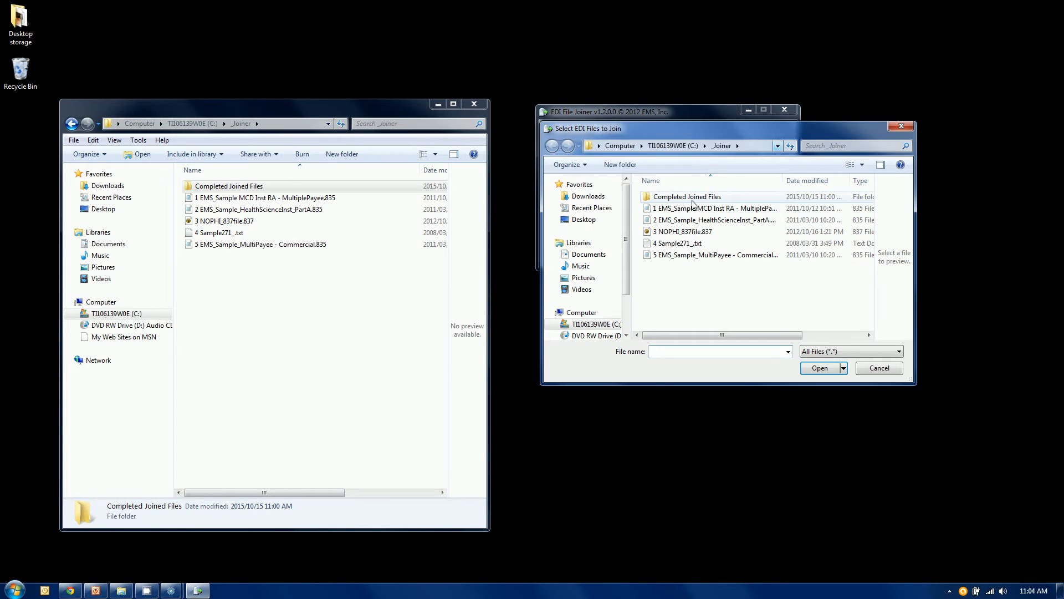
{"action": "left_click", "coordinate": [685, 220]}
{"action": "left_click", "coordinate": [809, 368]}
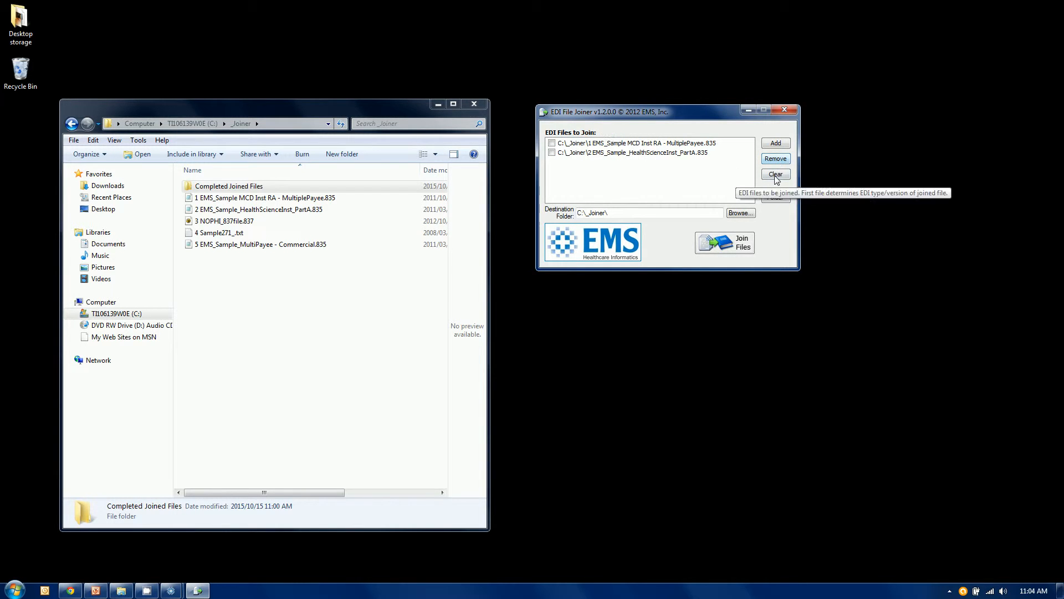
{"action": "left_click", "coordinate": [776, 175]}
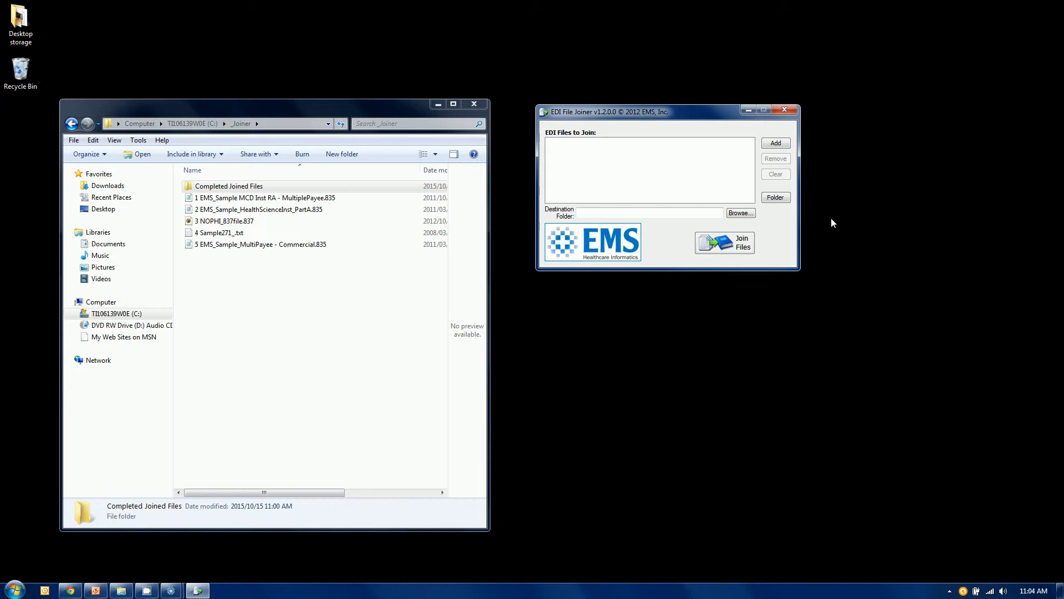
Load every file from the C:\_Splitter folder into the join list, review the entries, and clear the list
{"action": "left_click", "coordinate": [776, 198]}
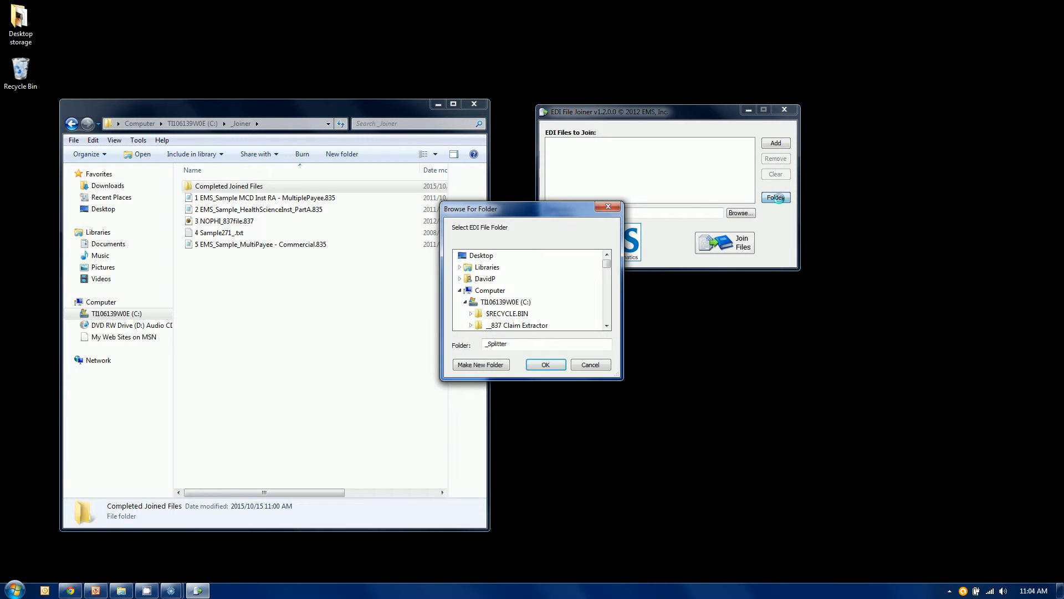
{"action": "left_click", "coordinate": [524, 302]}
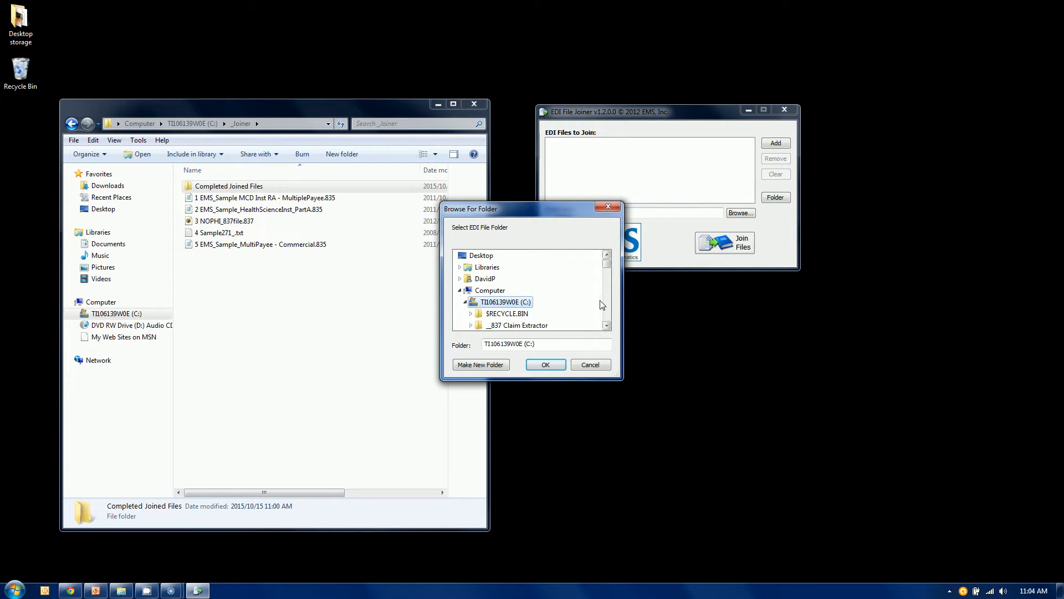
{"action": "scroll", "coordinate": [607, 305], "scroll_direction": "down", "scroll_amount": 2}
{"action": "scroll", "coordinate": [607, 305], "scroll_direction": "down", "scroll_amount": 2}
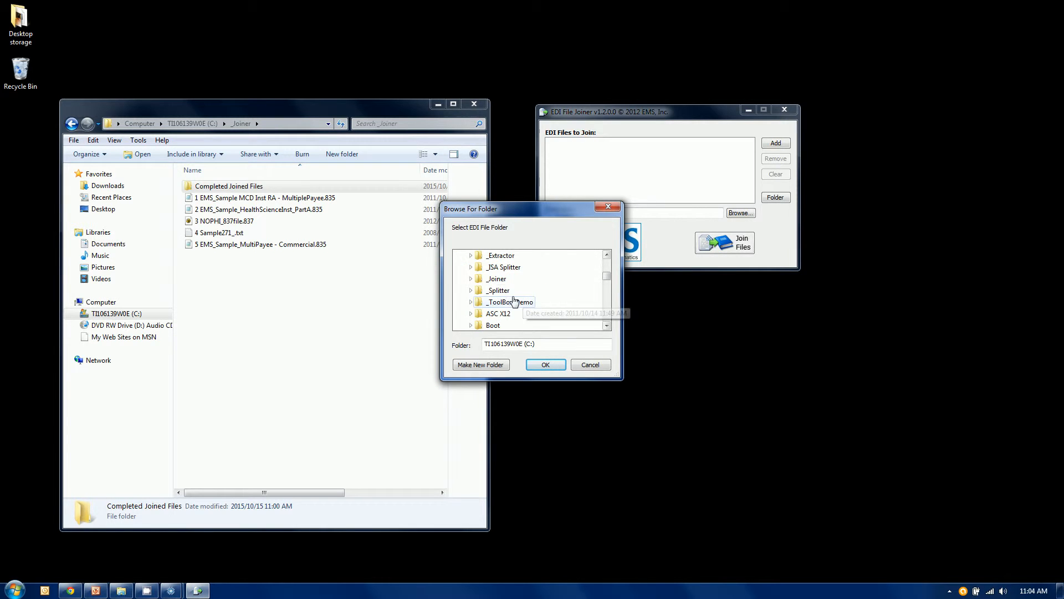
{"action": "double_click", "coordinate": [498, 291]}
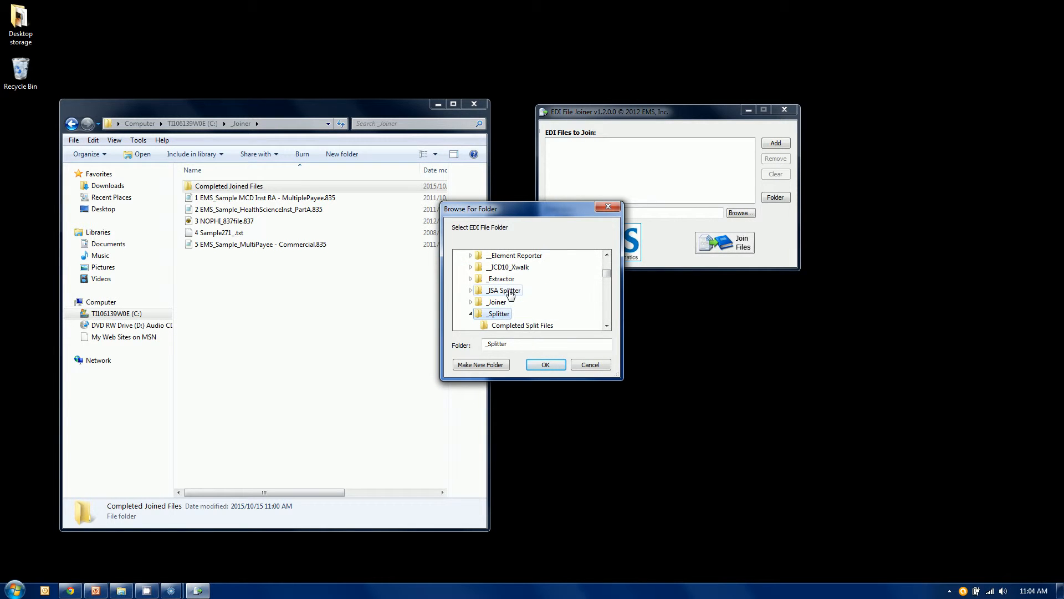
{"action": "left_click", "coordinate": [546, 364]}
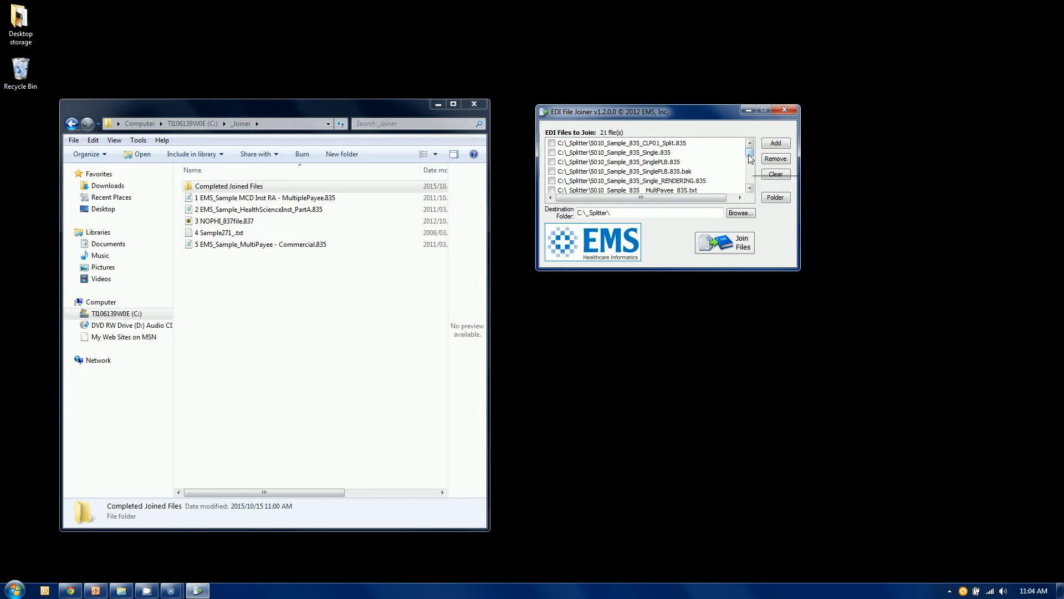
{"action": "scroll", "coordinate": [749, 162], "scroll_direction": "down", "scroll_amount": 2}
{"action": "scroll", "coordinate": [749, 167], "scroll_direction": "down", "scroll_amount": 4}
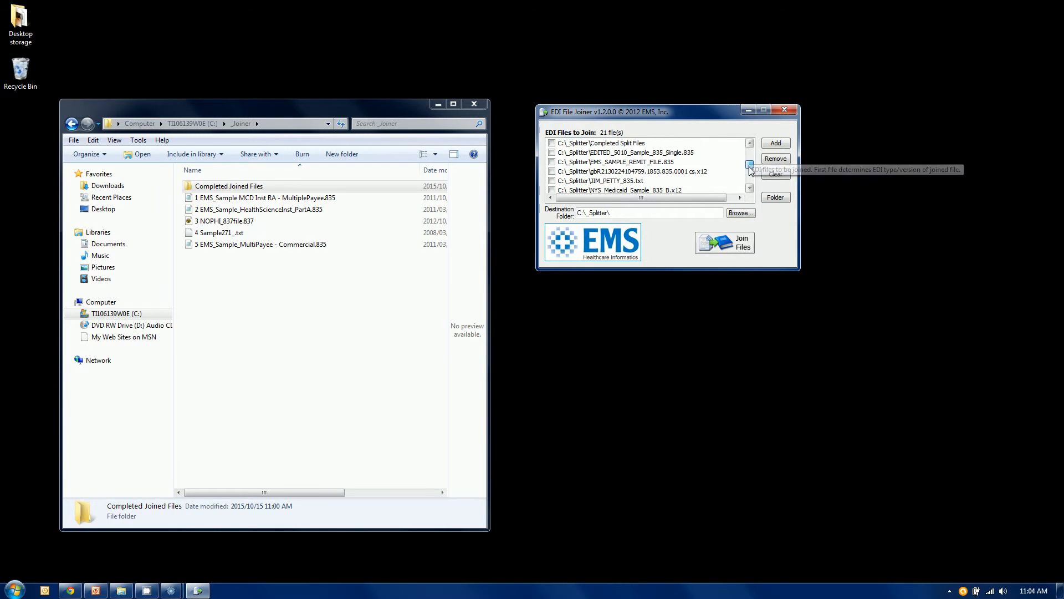
{"action": "scroll", "coordinate": [748, 183], "scroll_direction": "up", "scroll_amount": 5}
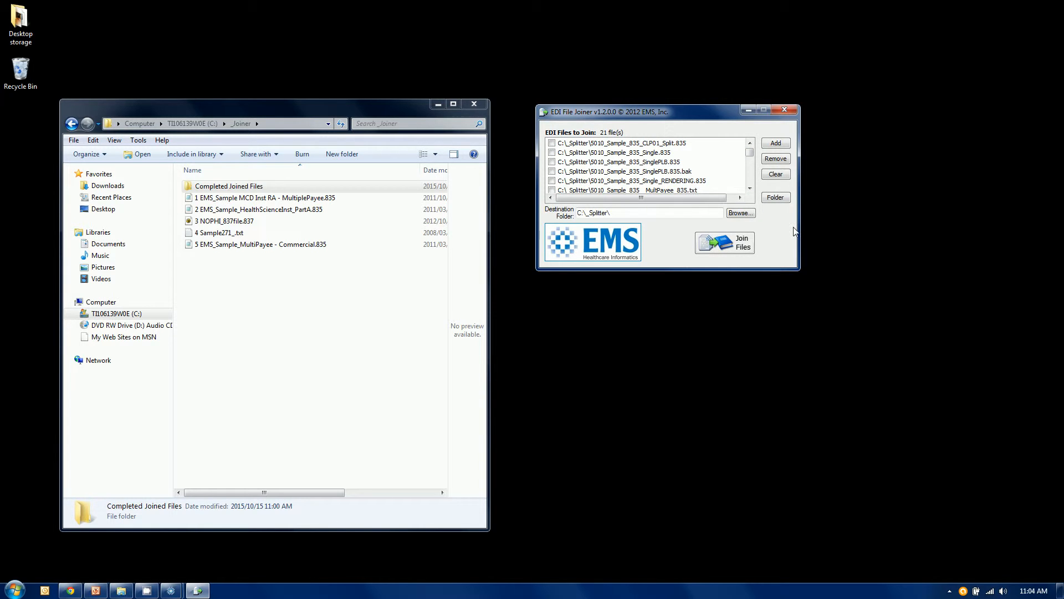
{"action": "left_click", "coordinate": [783, 175]}
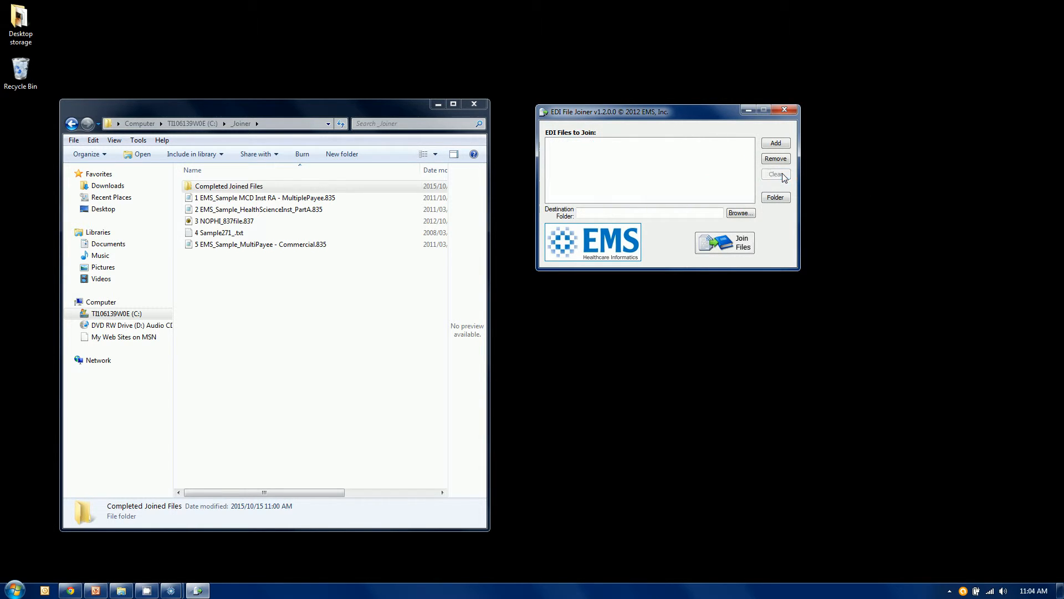
Add all five numbered sample files from the _Joiner Explorer window to the join list, with 1 EMS_Sample MCD Inst RA - MultiplePayee.835 first
{"action": "left_click", "coordinate": [261, 200]}
{"action": "left_click_drag", "start_coordinate": [262, 200], "coordinate": [601, 165]}
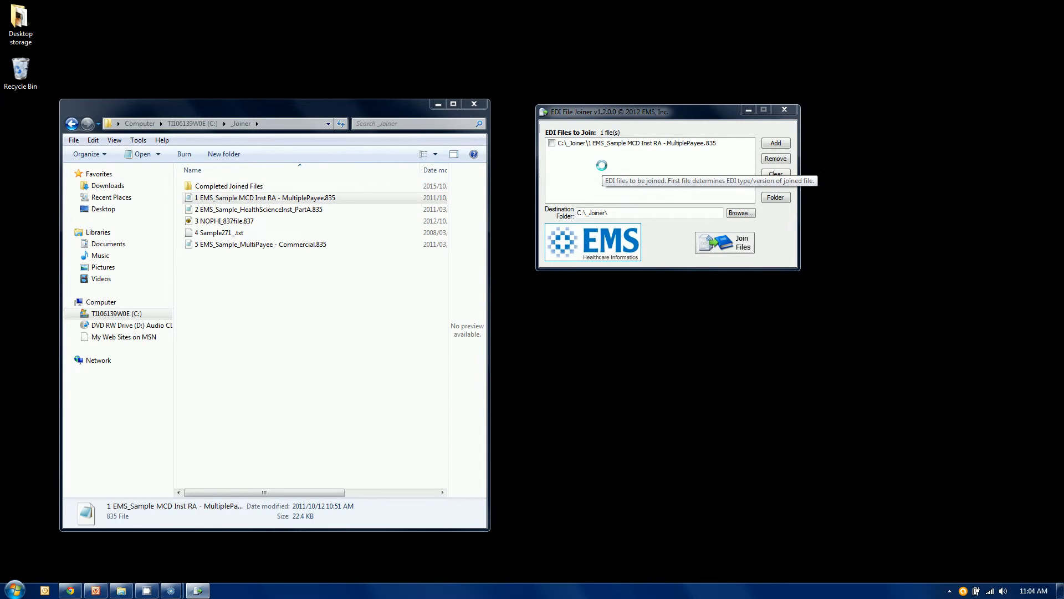
{"action": "left_click", "coordinate": [316, 212]}
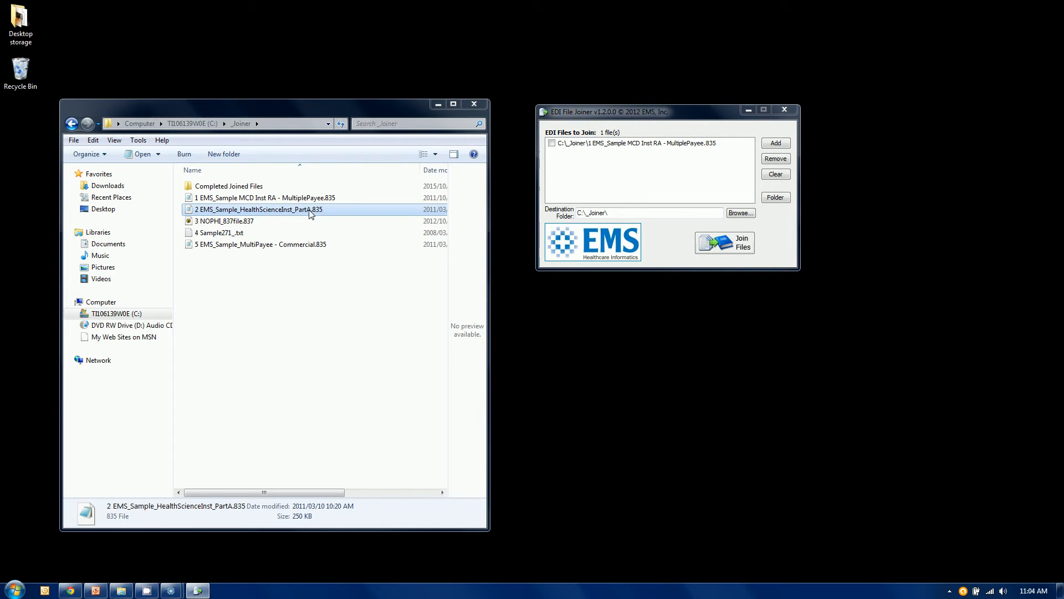
{"action": "left_click", "coordinate": [315, 221], "text": "shift"}
{"action": "left_click", "coordinate": [315, 232], "text": "shift"}
{"action": "left_click", "coordinate": [314, 245], "text": "shift"}
{"action": "left_click_drag", "start_coordinate": [315, 246], "coordinate": [641, 180]}
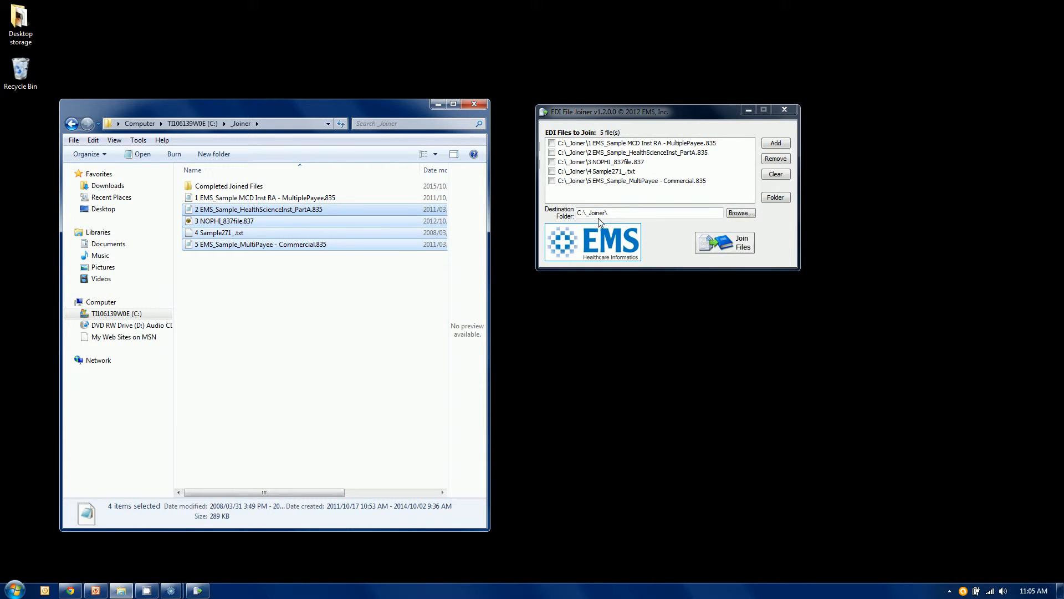
Set the destination folder for the joined file to C:\_Joiner\Completed Joined Files
{"action": "left_click", "coordinate": [624, 216]}
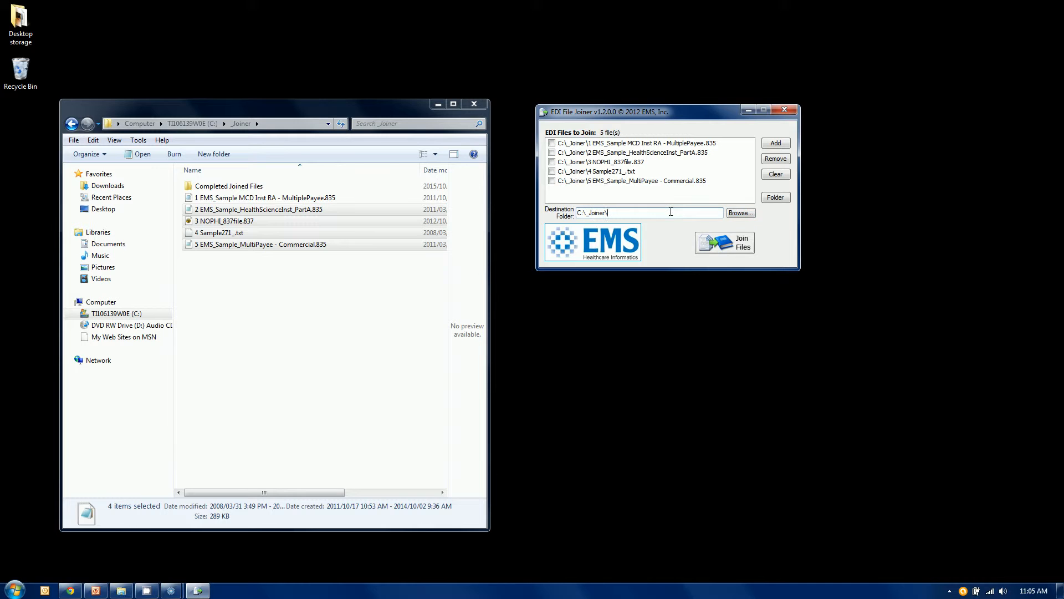
{"action": "left_click", "coordinate": [741, 213]}
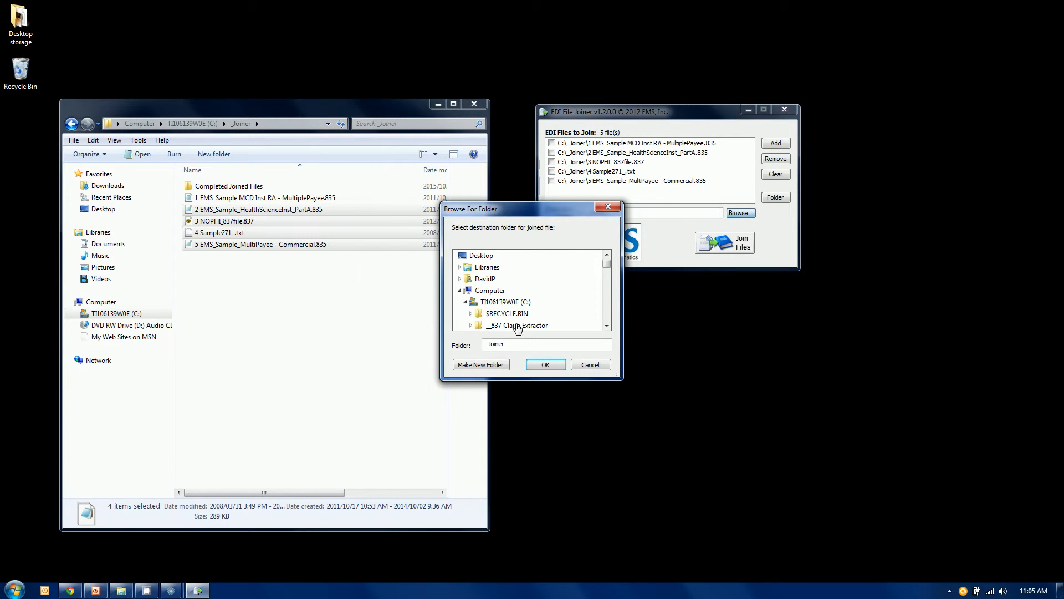
{"action": "scroll", "coordinate": [607, 311], "scroll_direction": "down", "scroll_amount": 3}
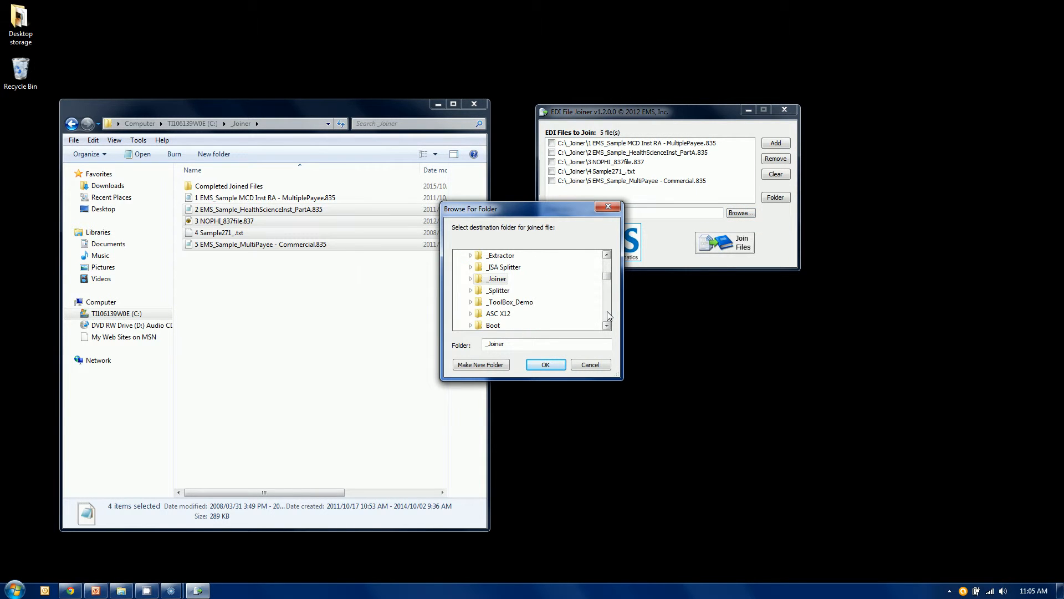
{"action": "left_click", "coordinate": [502, 282]}
{"action": "left_click", "coordinate": [518, 324]}
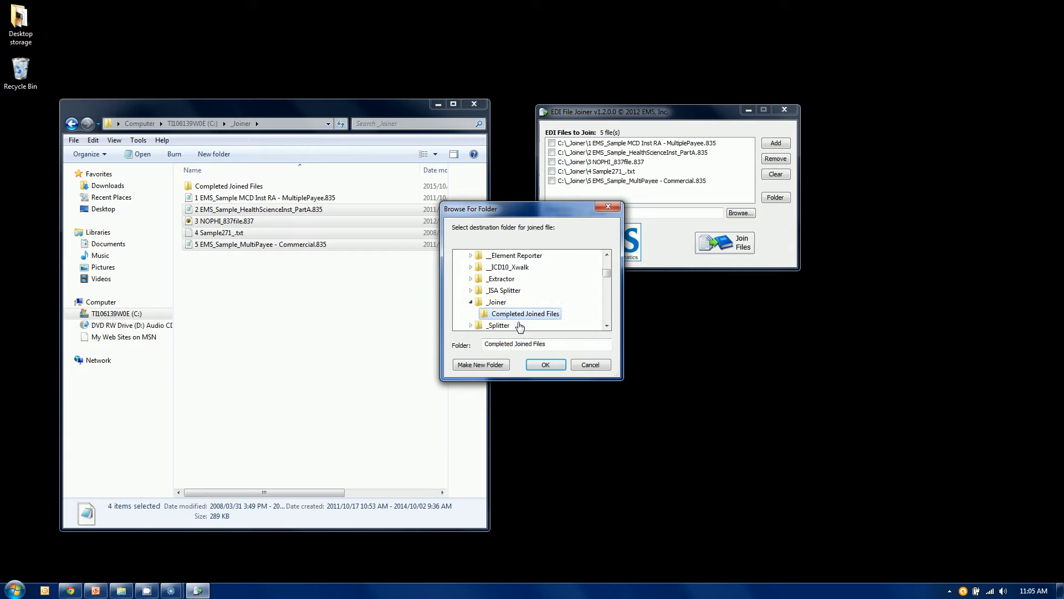
{"action": "left_click", "coordinate": [546, 364]}
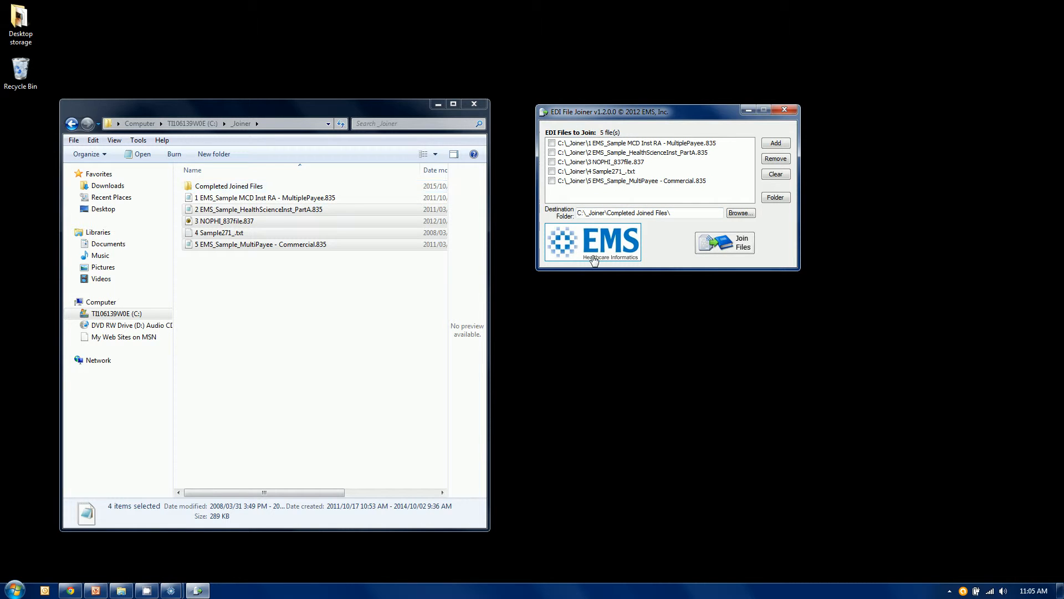
Open the Completed Joined Files folder and join the listed EDI files into it, acknowledging each notice
{"action": "double_click", "coordinate": [250, 187]}
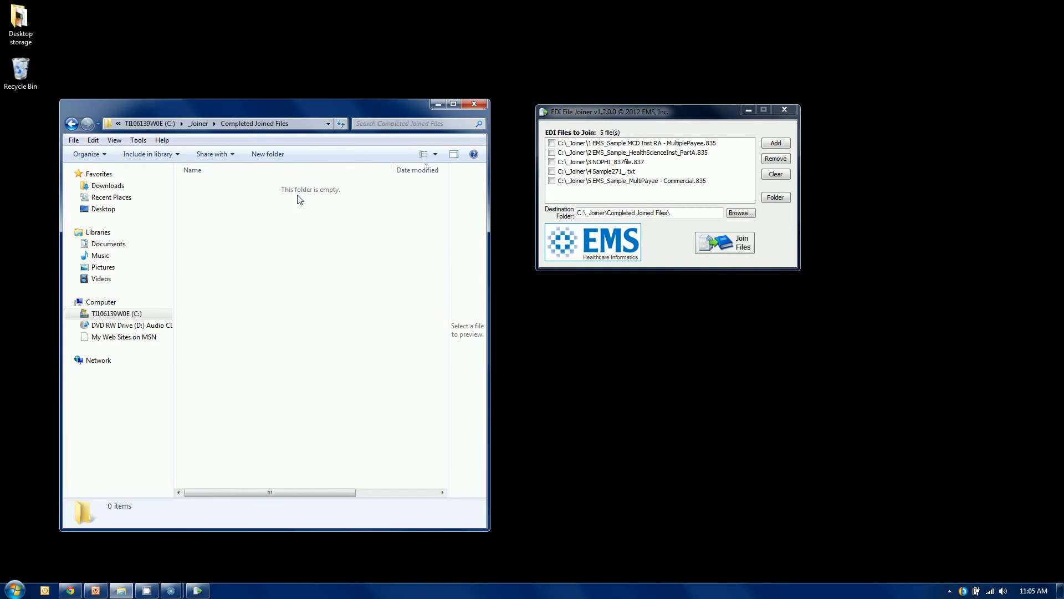
{"action": "left_click", "coordinate": [671, 248]}
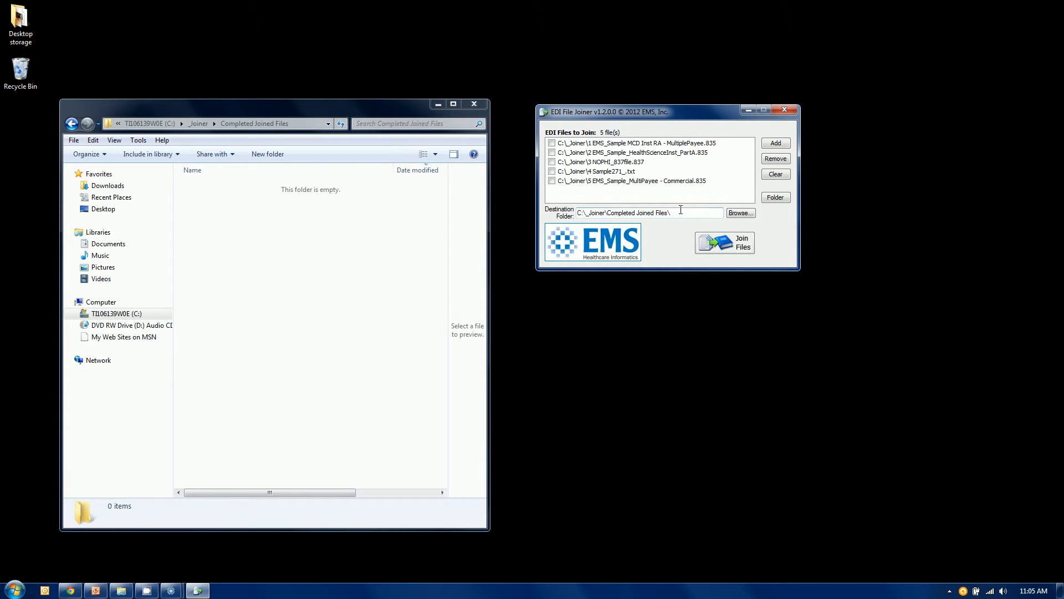
{"action": "left_click", "coordinate": [740, 247]}
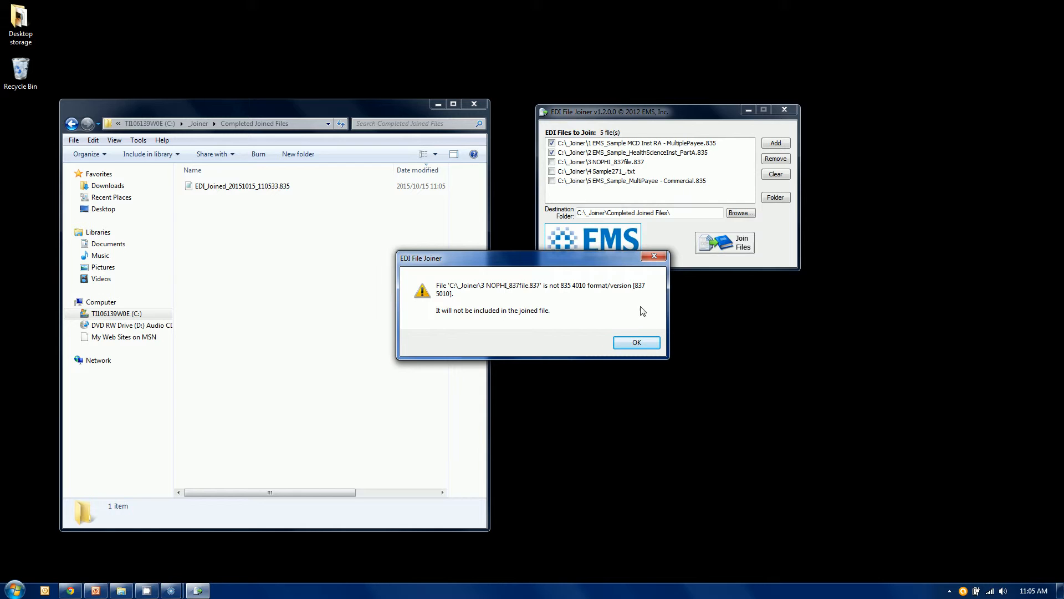
{"action": "left_click", "coordinate": [637, 344]}
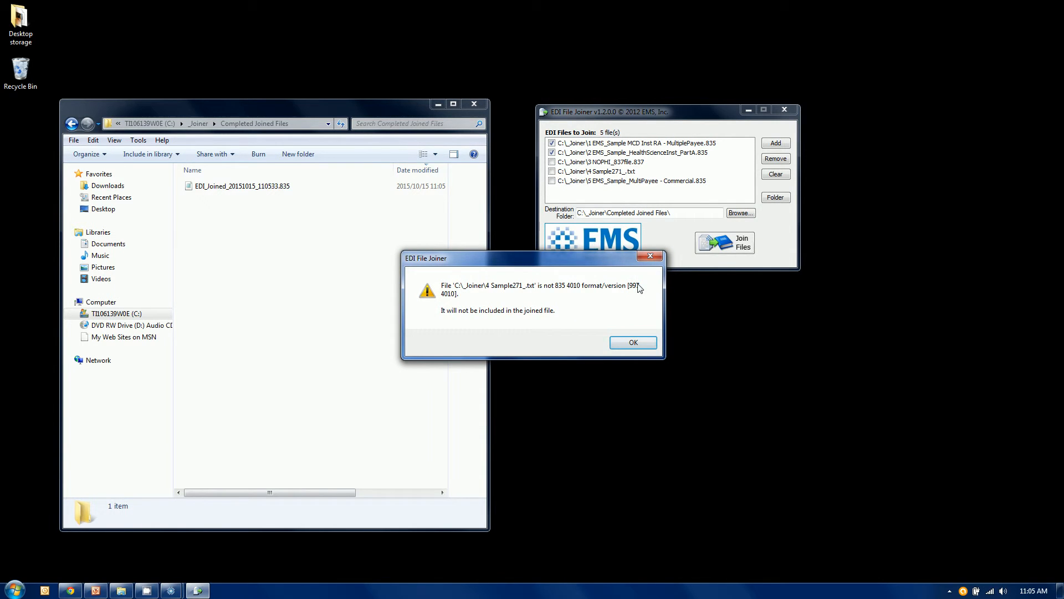
{"action": "left_click", "coordinate": [634, 343]}
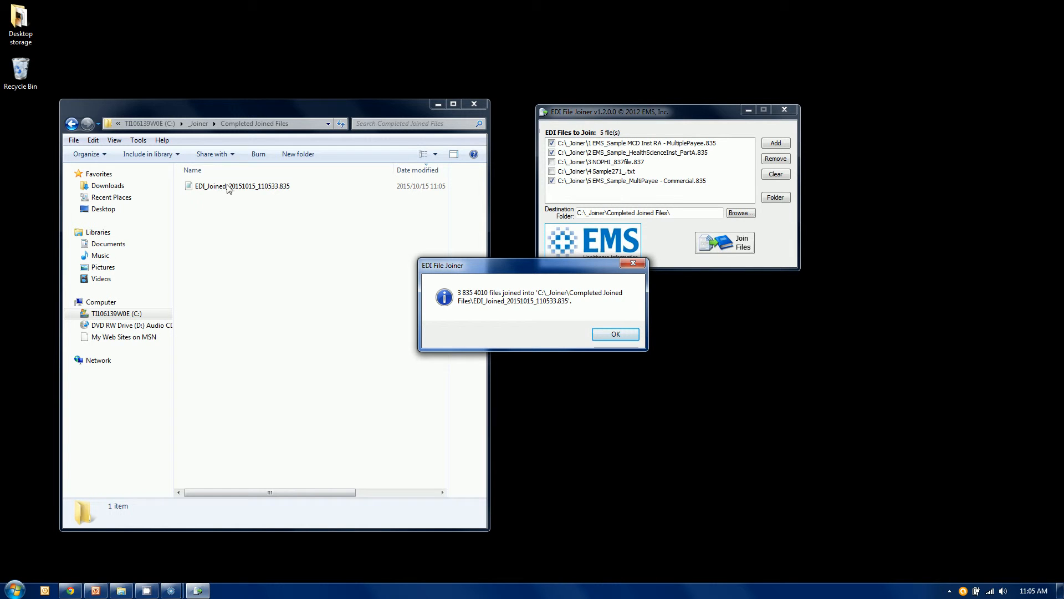
{"action": "left_click", "coordinate": [627, 336]}
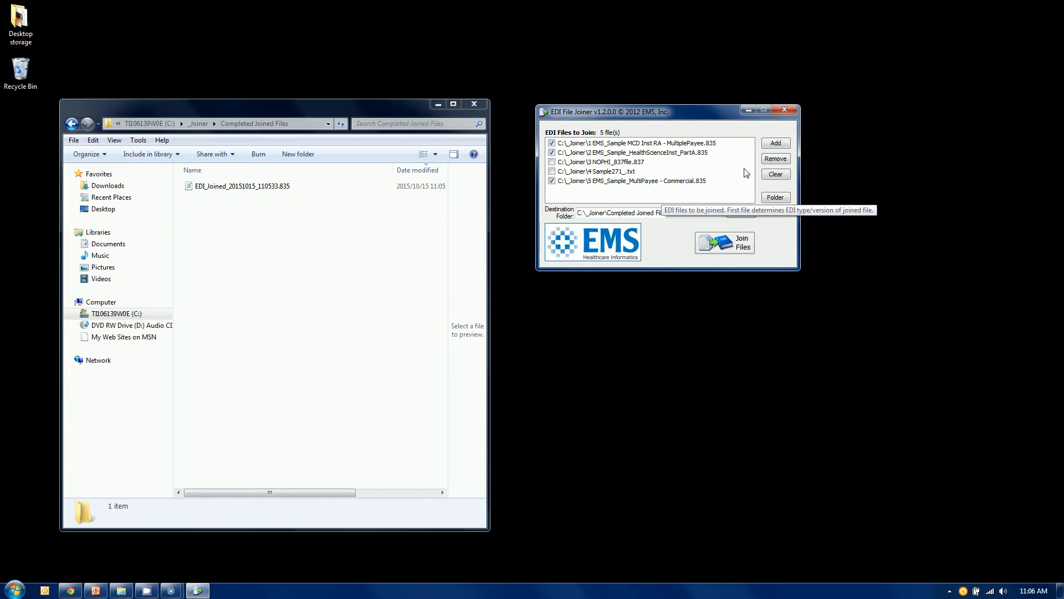
Minimize the EDI File Joiner and Completed Joined Files windows, and switch to a Response File Reader window
{"action": "left_click", "coordinate": [749, 113]}
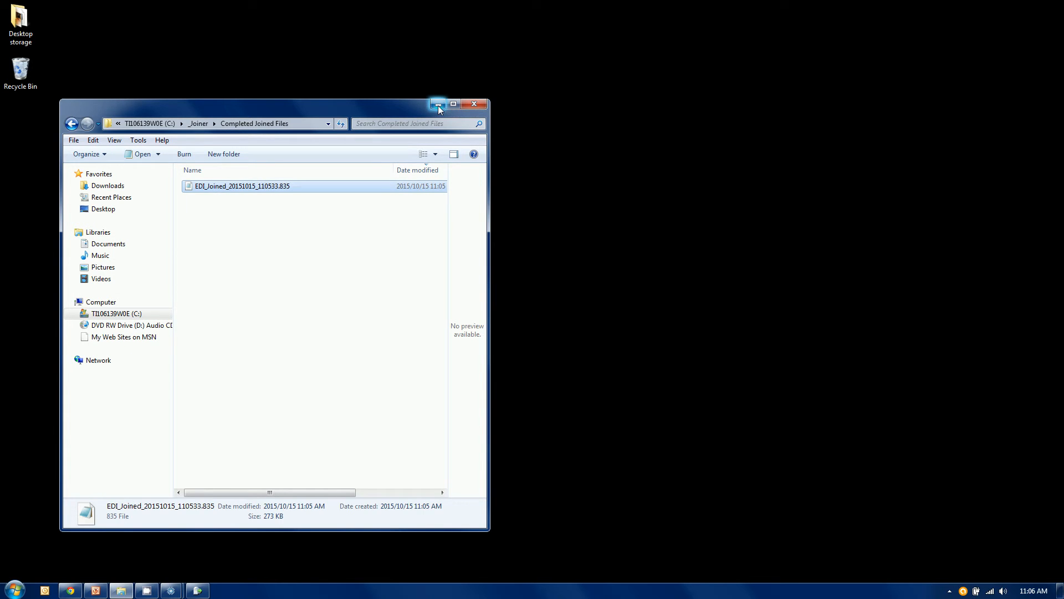
{"action": "left_click", "coordinate": [438, 105]}
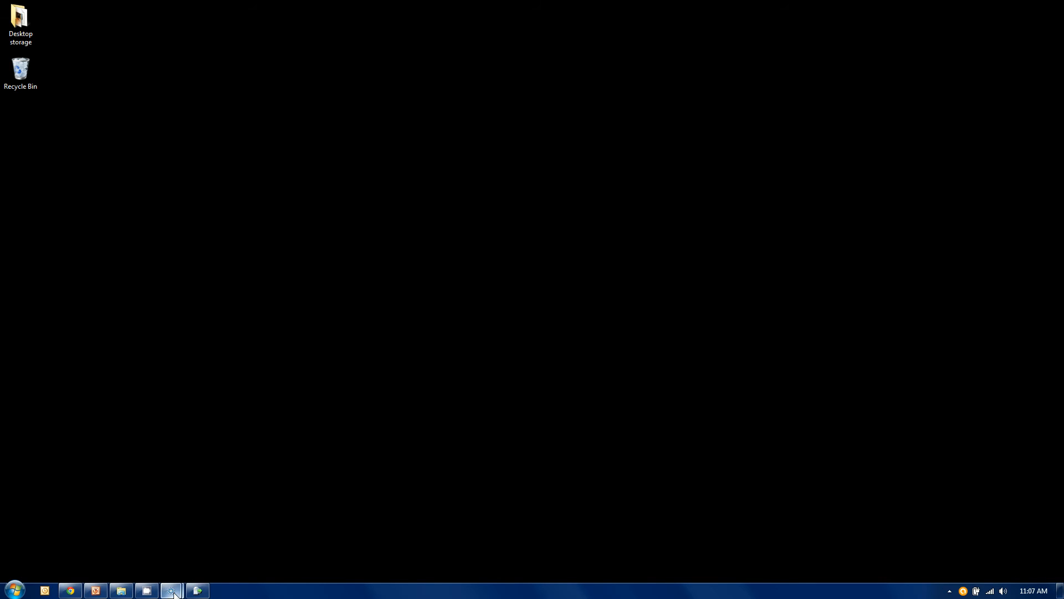
{"action": "mouse_move", "coordinate": [170, 589]}
{"action": "left_click", "coordinate": [234, 534]}
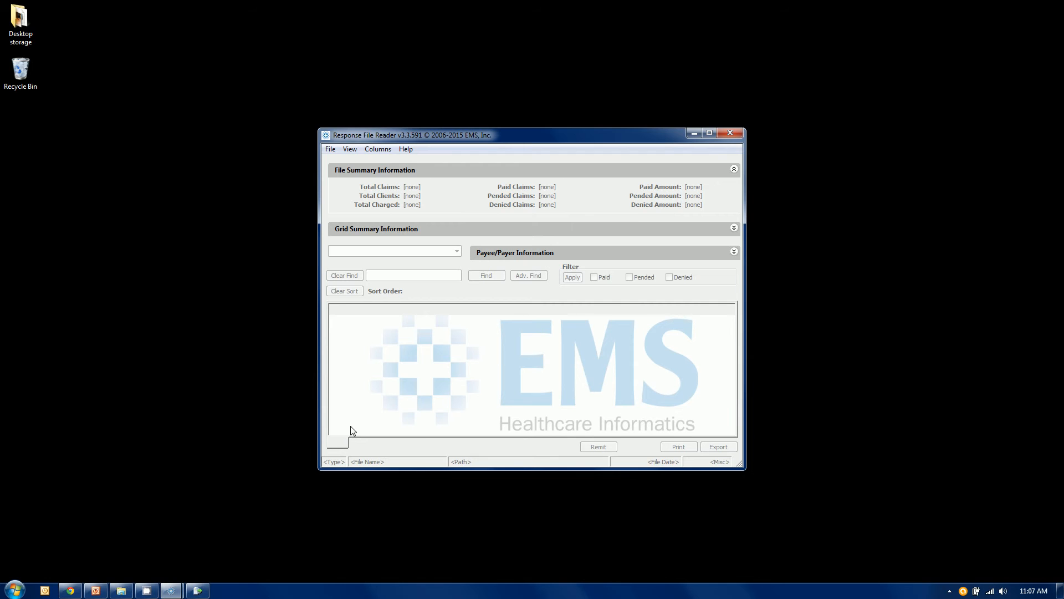
Open 2 EMS_Sample_HealthScienceInst_PartA.835 from the _Joiner folder and show the payee/payer details for HEALTH & SCIENCE INSTIT
{"action": "left_click", "coordinate": [331, 149]}
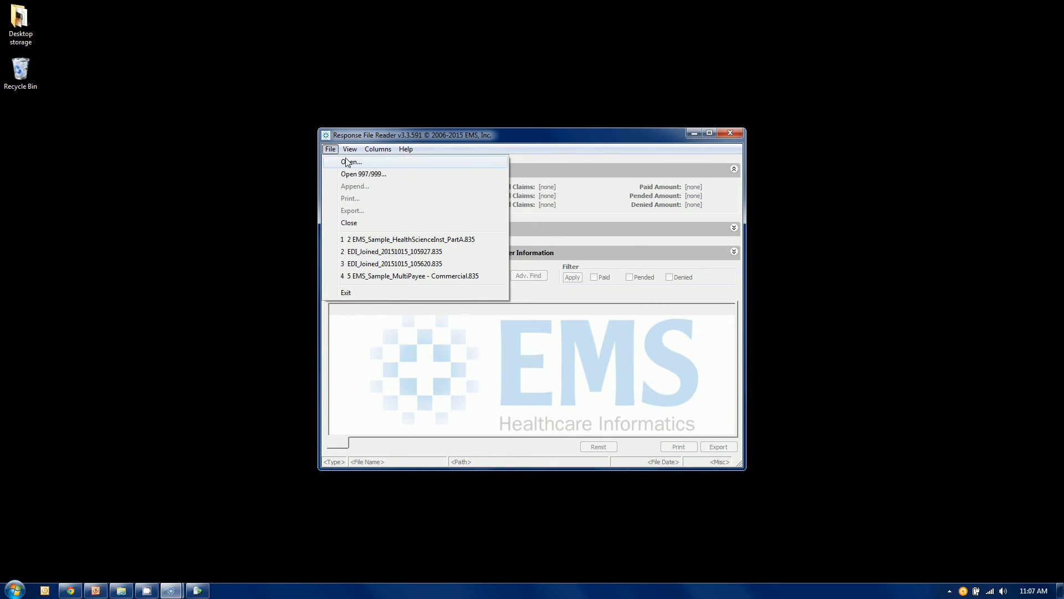
{"action": "left_click", "coordinate": [346, 162]}
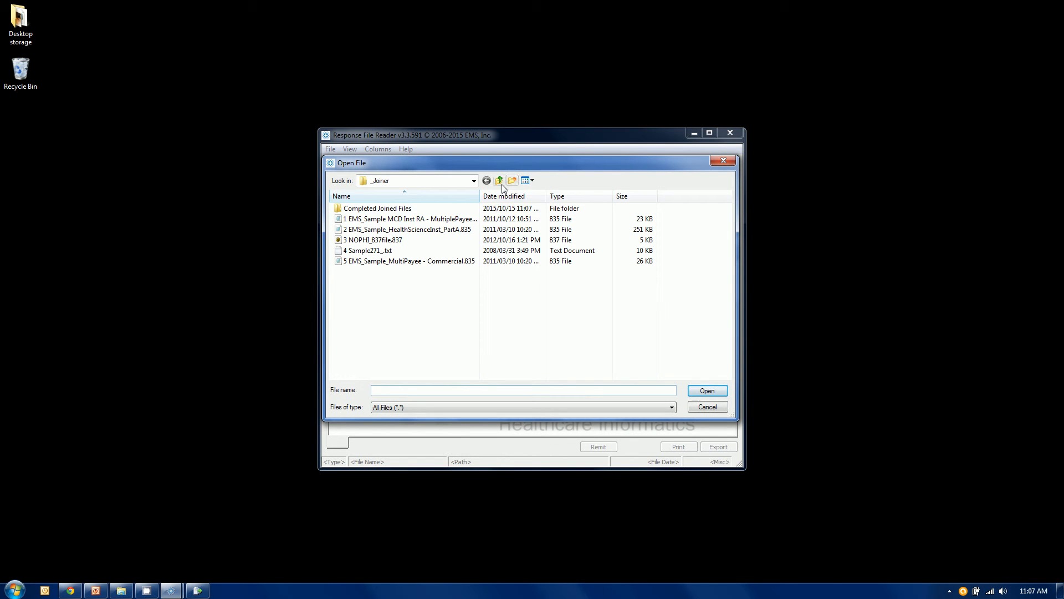
{"action": "left_click", "coordinate": [432, 230]}
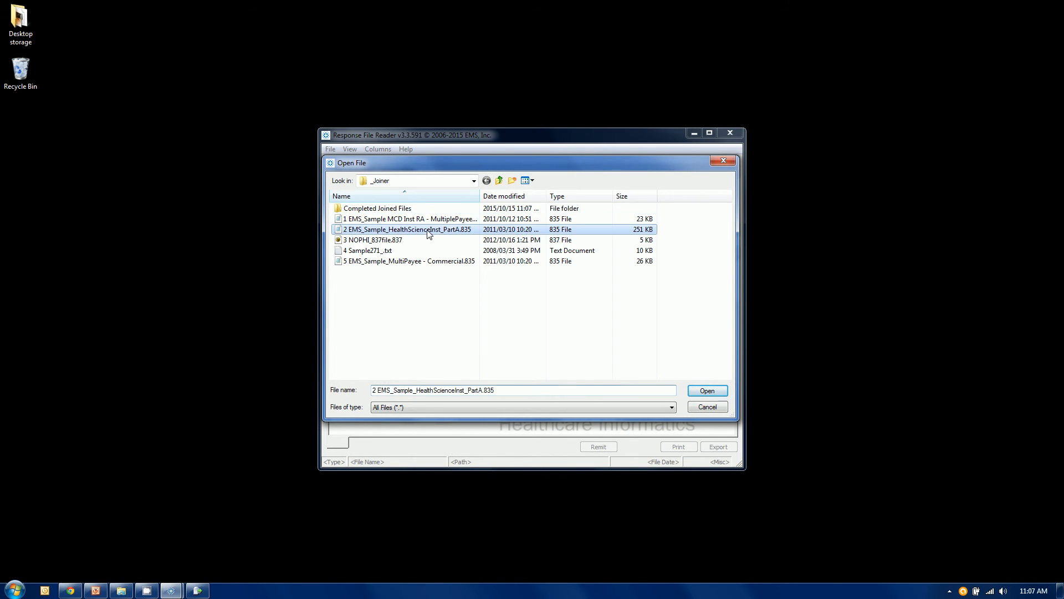
{"action": "left_click", "coordinate": [709, 392]}
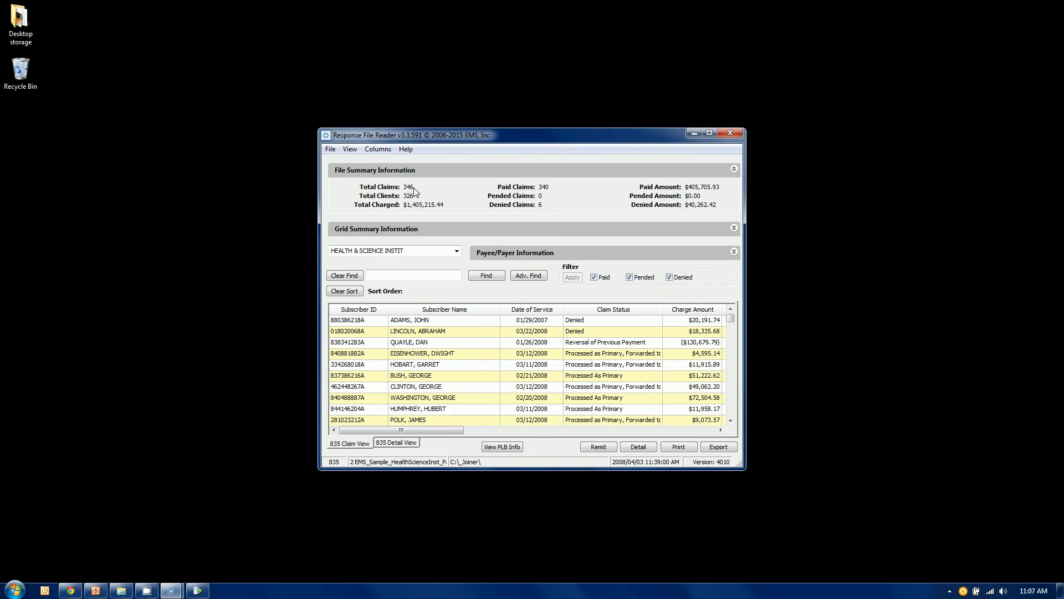
{"action": "left_click", "coordinate": [505, 253]}
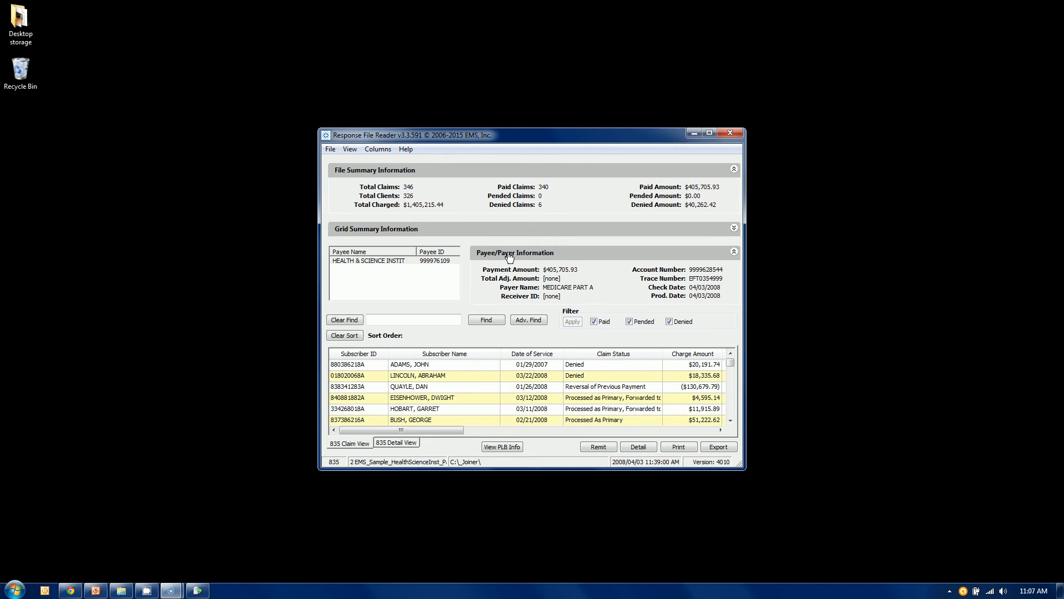
{"action": "left_click", "coordinate": [368, 265]}
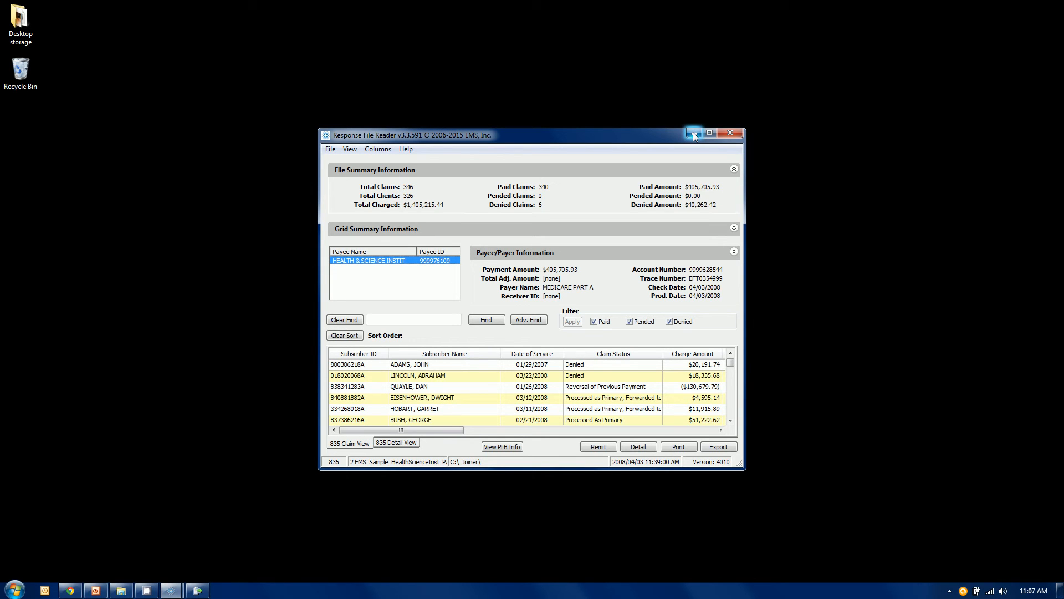
Arrange the loaded and the empty Response File Reader windows side by side
{"action": "left_click_drag", "start_coordinate": [474, 136], "coordinate": [770, 142]}
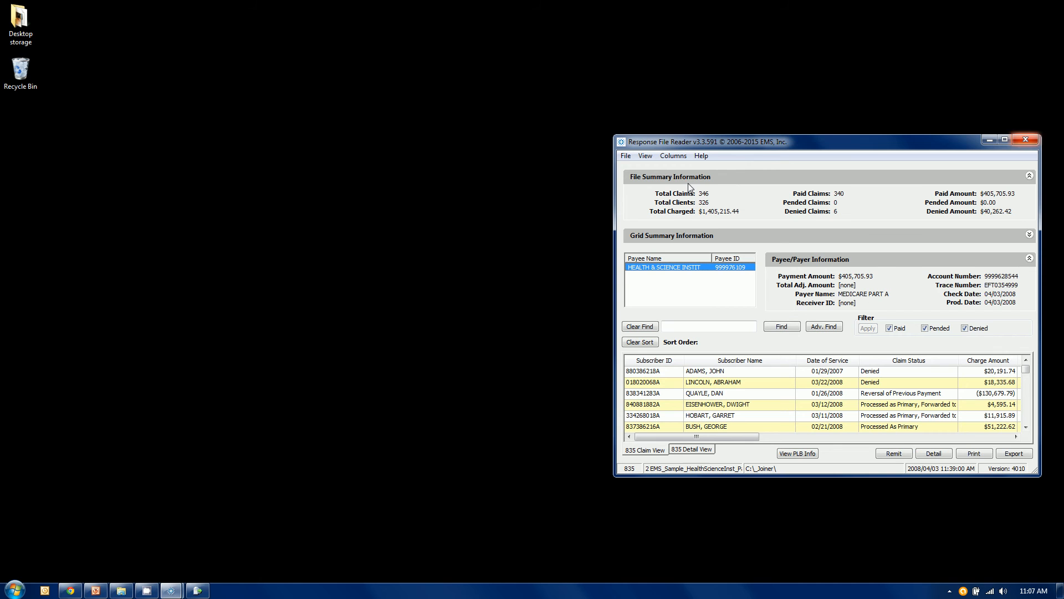
{"action": "left_click", "coordinate": [170, 591]}
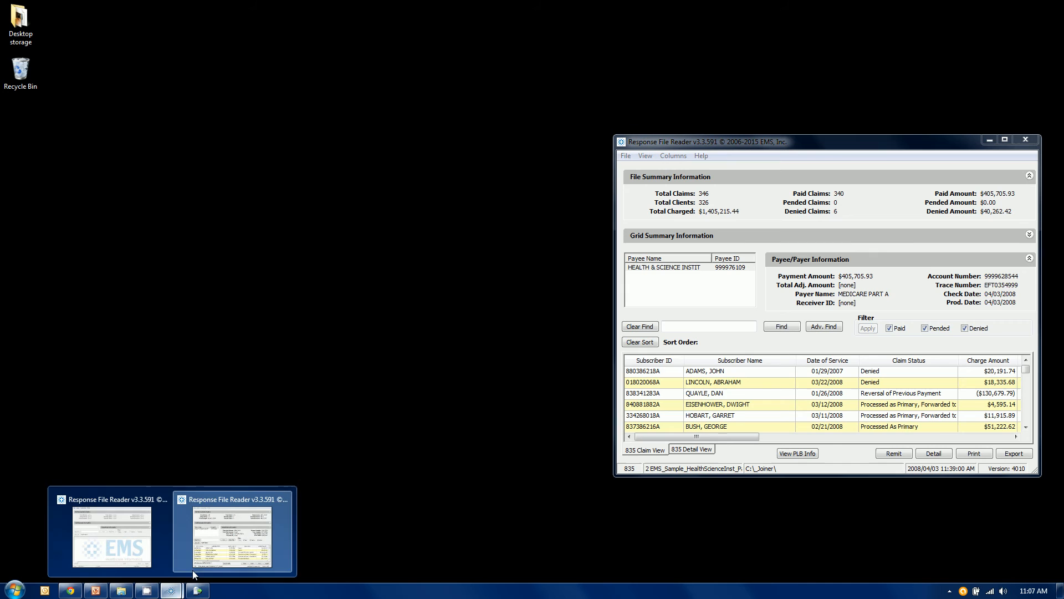
{"action": "left_click", "coordinate": [122, 531]}
{"action": "left_click_drag", "start_coordinate": [710, 226], "coordinate": [298, 141]}
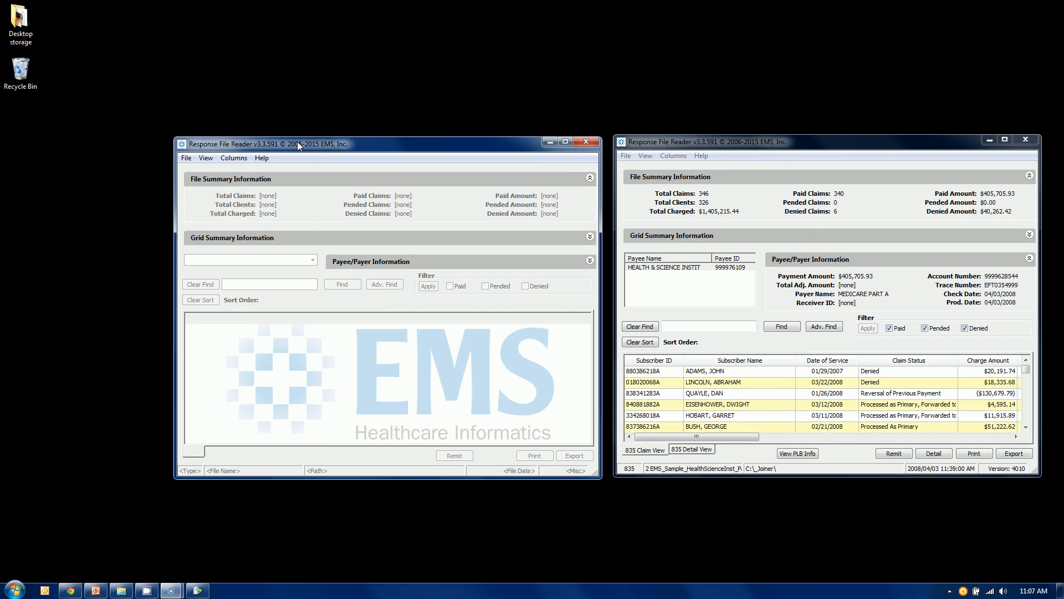
Open EDI_Joined_20151015_105927.835 from the Completed Joined Files folder in the empty Response File Reader window
{"action": "left_click", "coordinate": [188, 159]}
{"action": "left_click", "coordinate": [206, 172]}
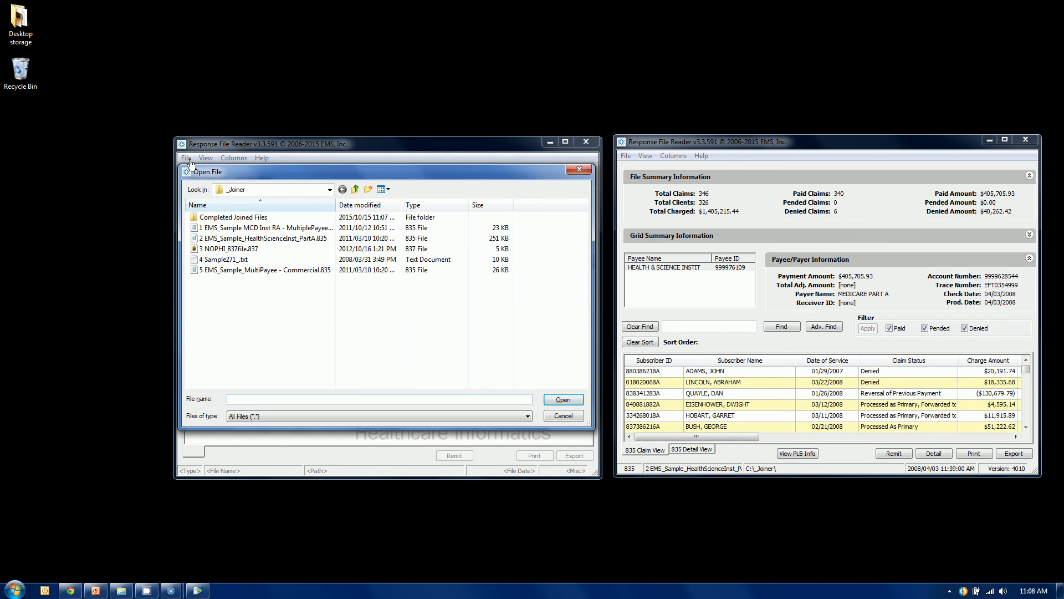
{"action": "double_click", "coordinate": [231, 218]}
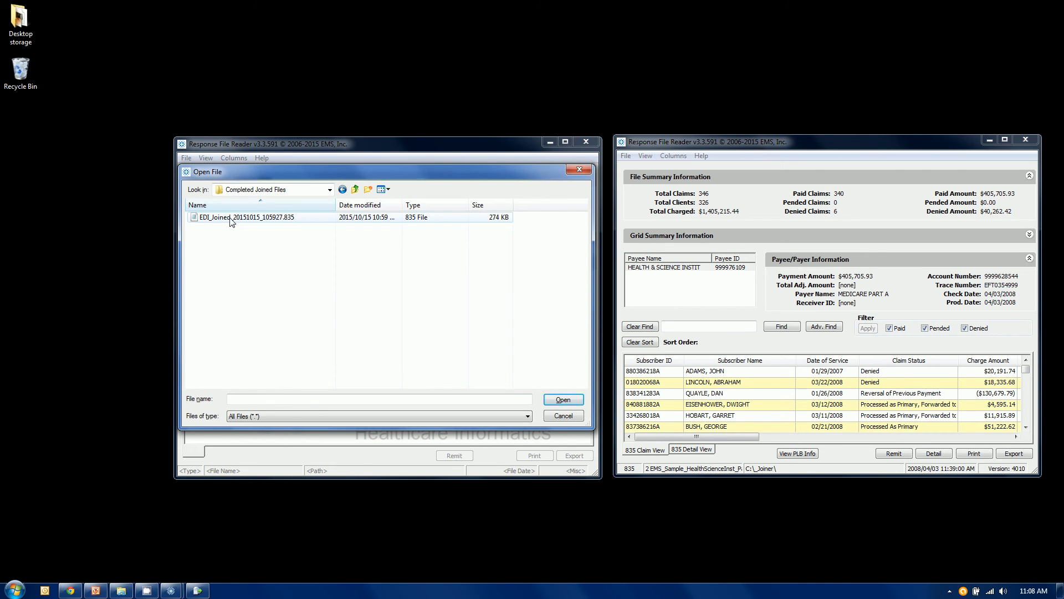
{"action": "left_click", "coordinate": [231, 218]}
{"action": "left_click", "coordinate": [561, 399]}
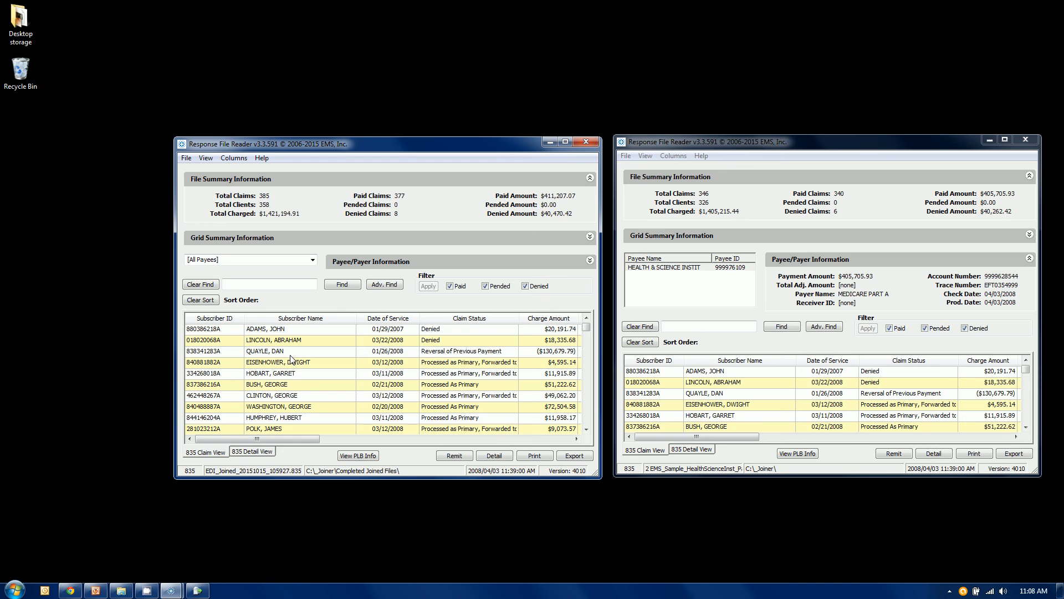
Expand the joined file's payee/payer information and view the claims of HEALTH & SCIENCE INSTIT and the next payees
{"action": "left_click", "coordinate": [349, 261]}
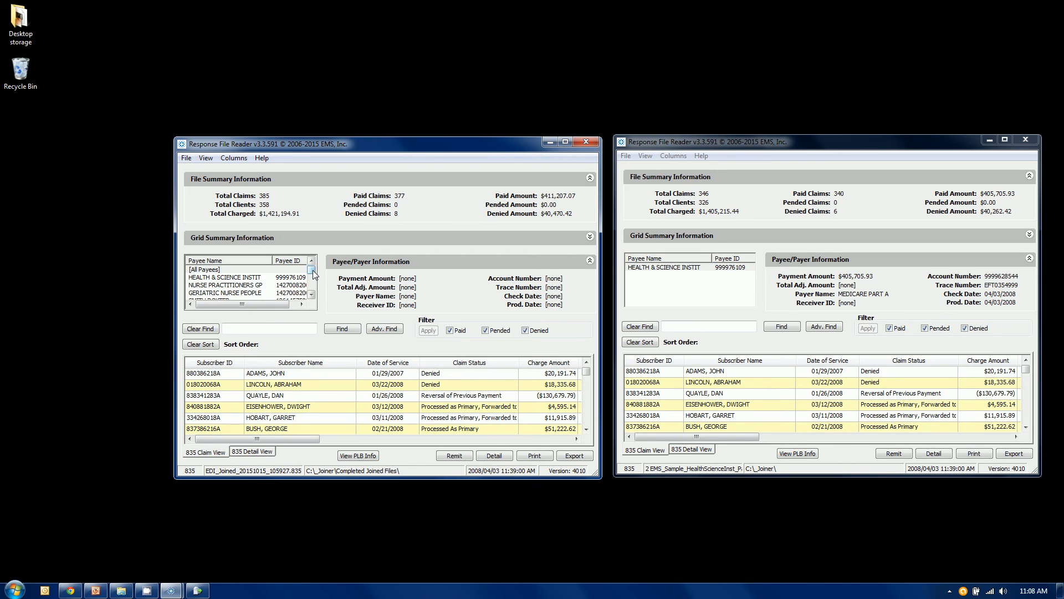
{"action": "left_click", "coordinate": [252, 277]}
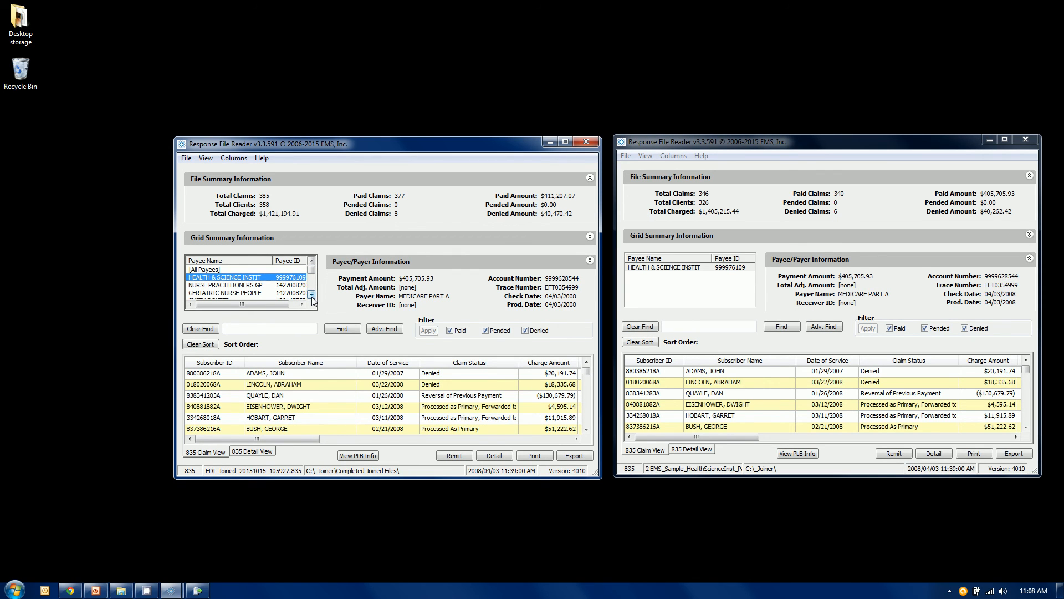
{"action": "left_click", "coordinate": [312, 294]}
{"action": "left_click", "coordinate": [254, 285]}
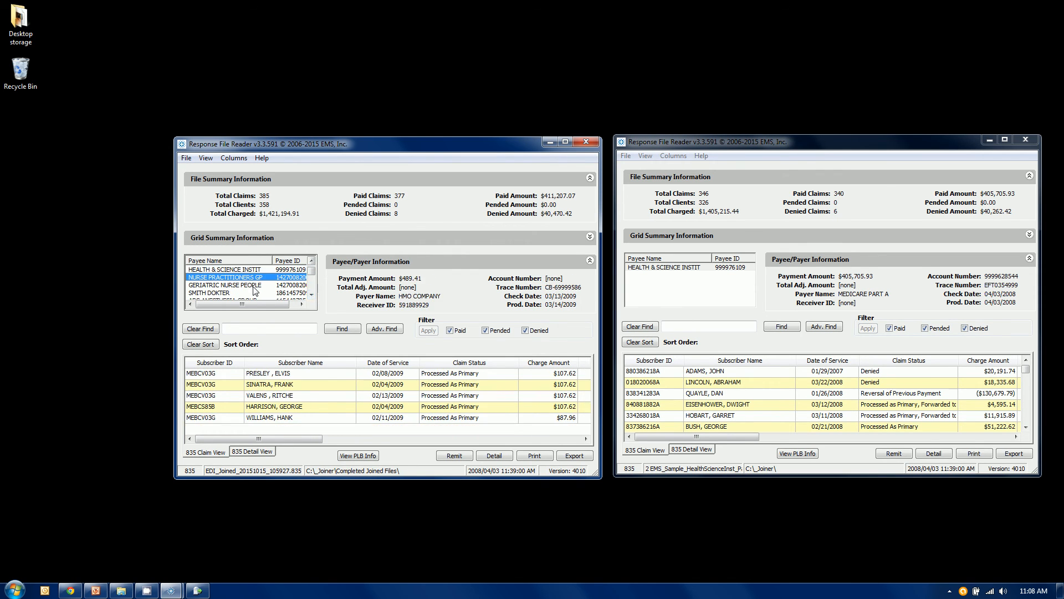
{"action": "left_click", "coordinate": [254, 292]}
Review the claims of payees further down the list, through MEDICAL ASSOCIATES OF CL, and return to [All Payees]
{"action": "left_click", "coordinate": [311, 295]}
{"action": "left_click", "coordinate": [312, 295]}
{"action": "left_click", "coordinate": [311, 295]}
{"action": "left_click", "coordinate": [312, 295]}
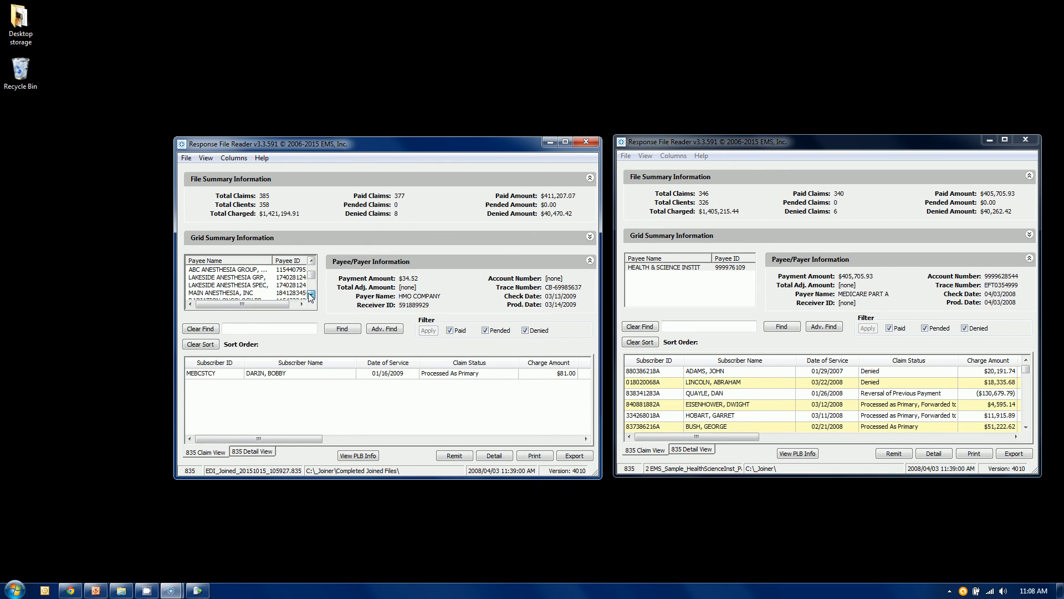
{"action": "left_click", "coordinate": [312, 295]}
{"action": "left_click", "coordinate": [265, 279]}
{"action": "left_click", "coordinate": [265, 285]}
{"action": "left_click", "coordinate": [312, 294]}
{"action": "left_click", "coordinate": [312, 294]}
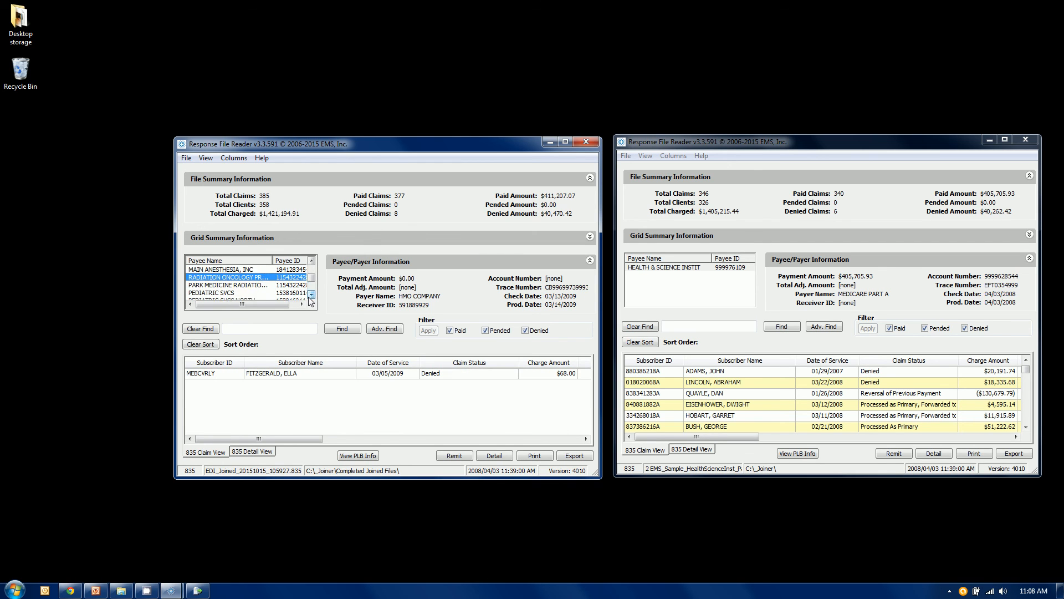
{"action": "left_click", "coordinate": [312, 295]}
{"action": "left_click", "coordinate": [311, 294]}
{"action": "left_click", "coordinate": [265, 285]}
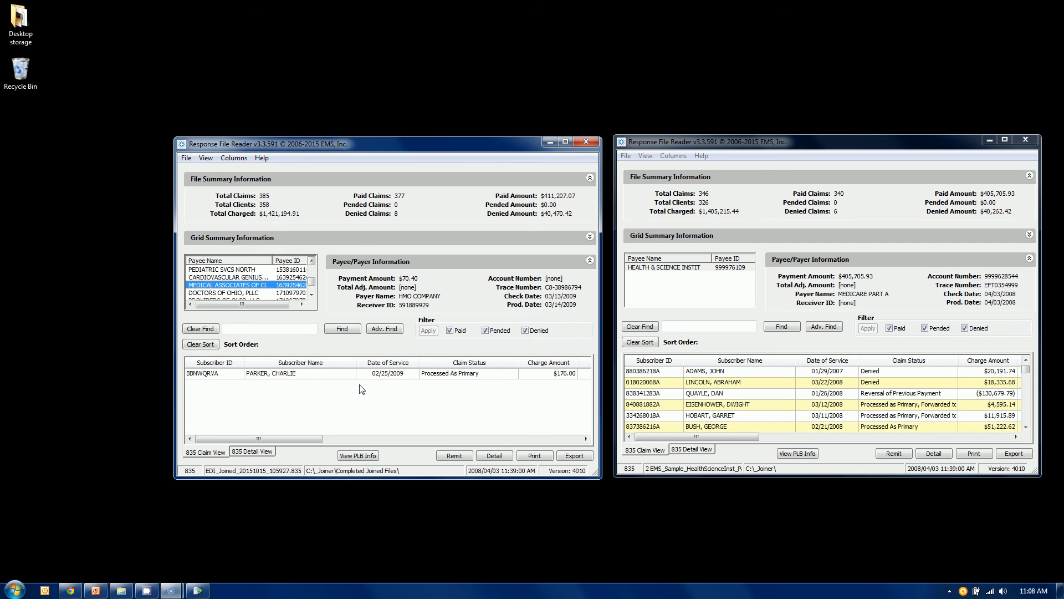
{"action": "scroll", "coordinate": [294, 280], "scroll_direction": "up", "scroll_amount": 3}
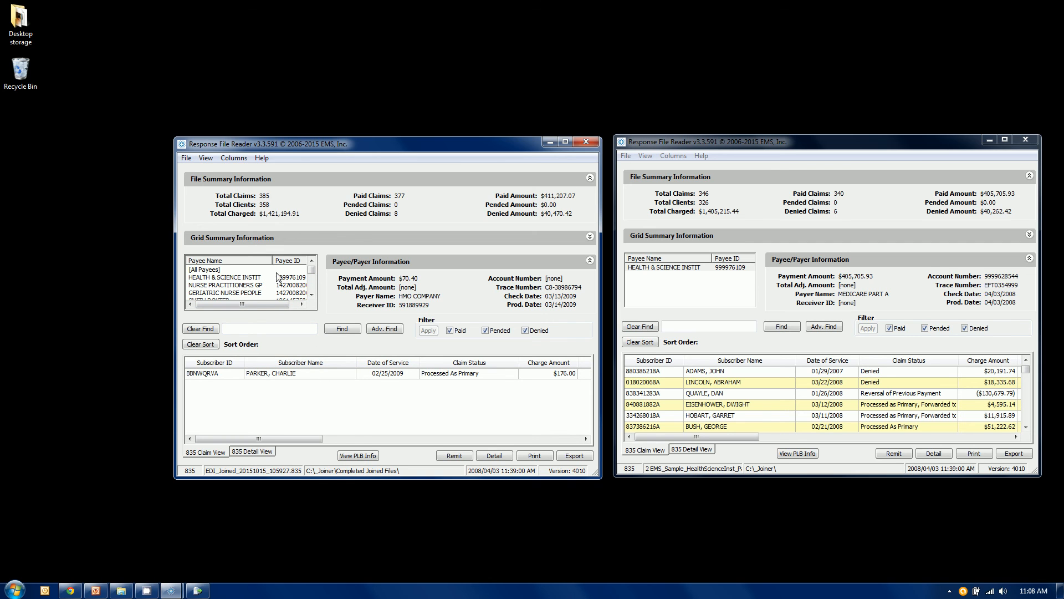
{"action": "left_click", "coordinate": [235, 270]}
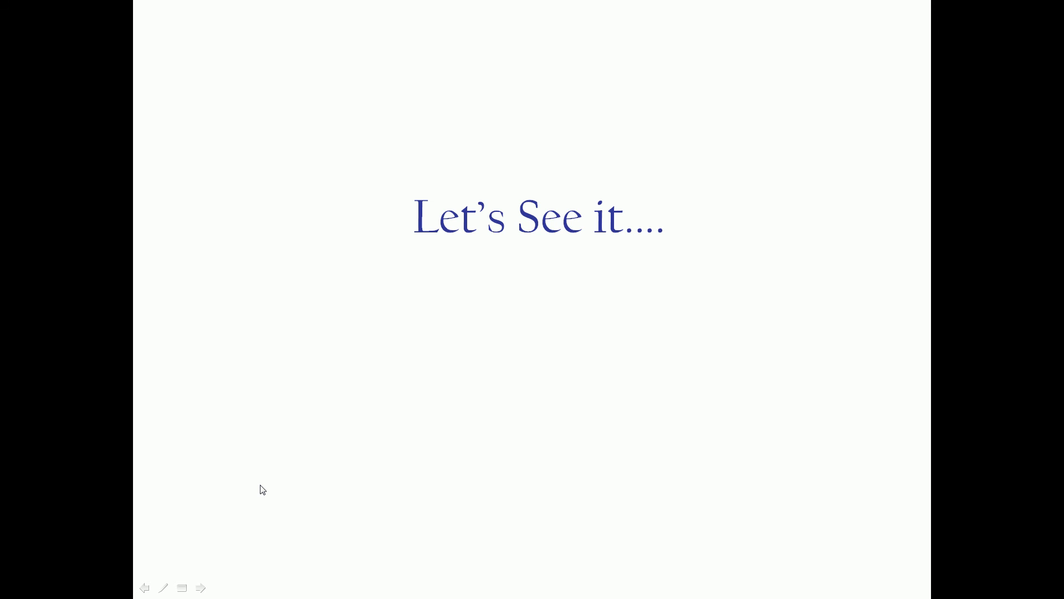
{"action": "left_click", "coordinate": [261, 486]}
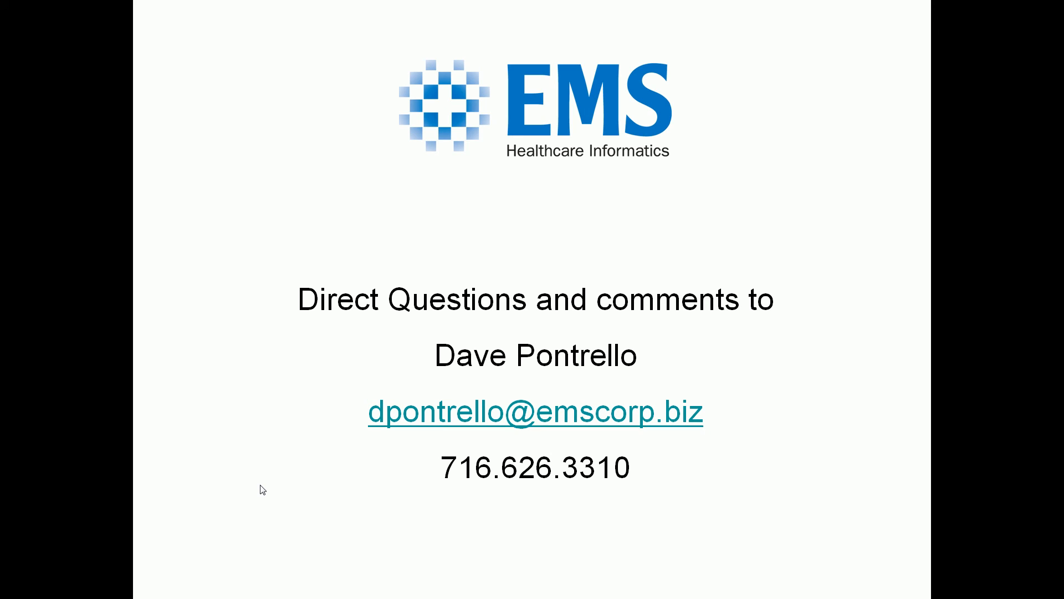